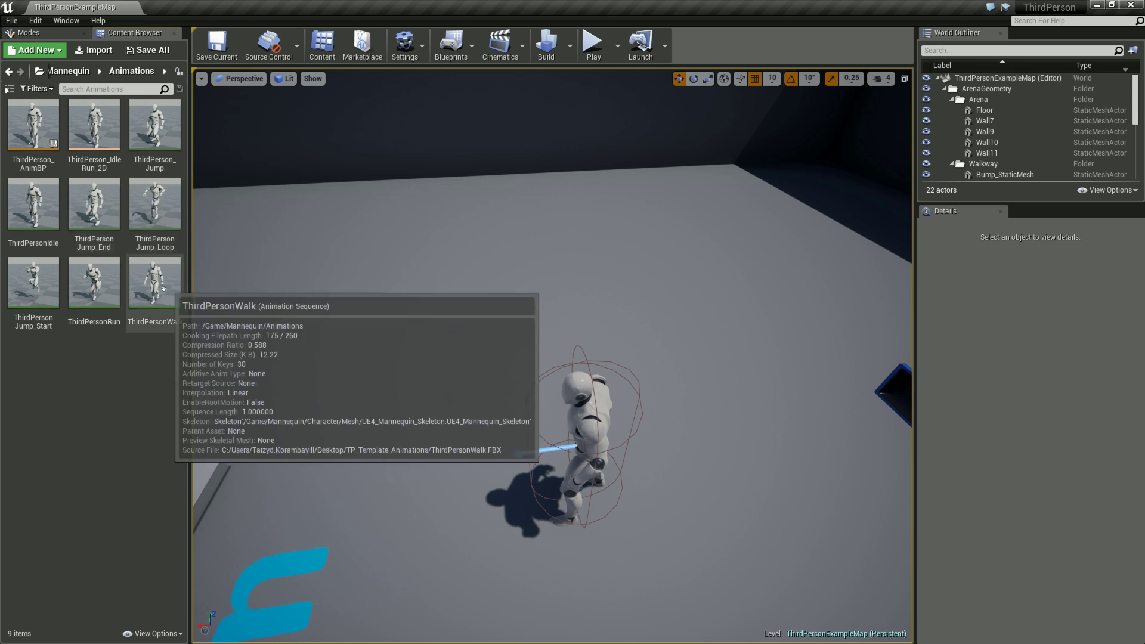
Inspect the ThirdPerson_IdleRun_2D and ThirdPersonIdle assets in the Animations folder
left_click(93, 125)
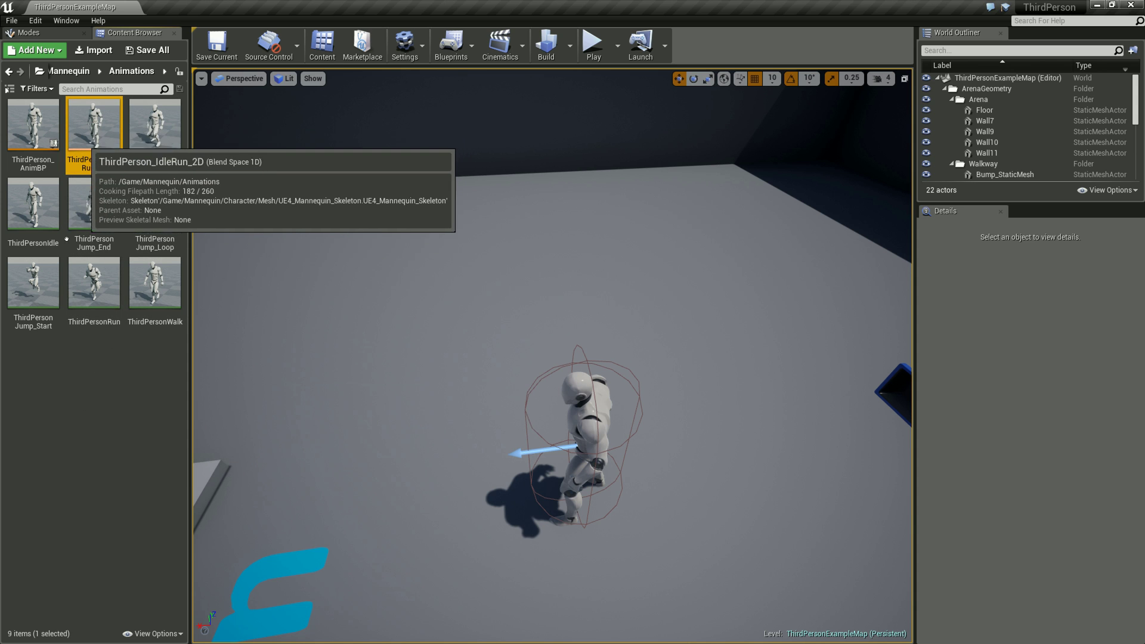
left_click(84, 375)
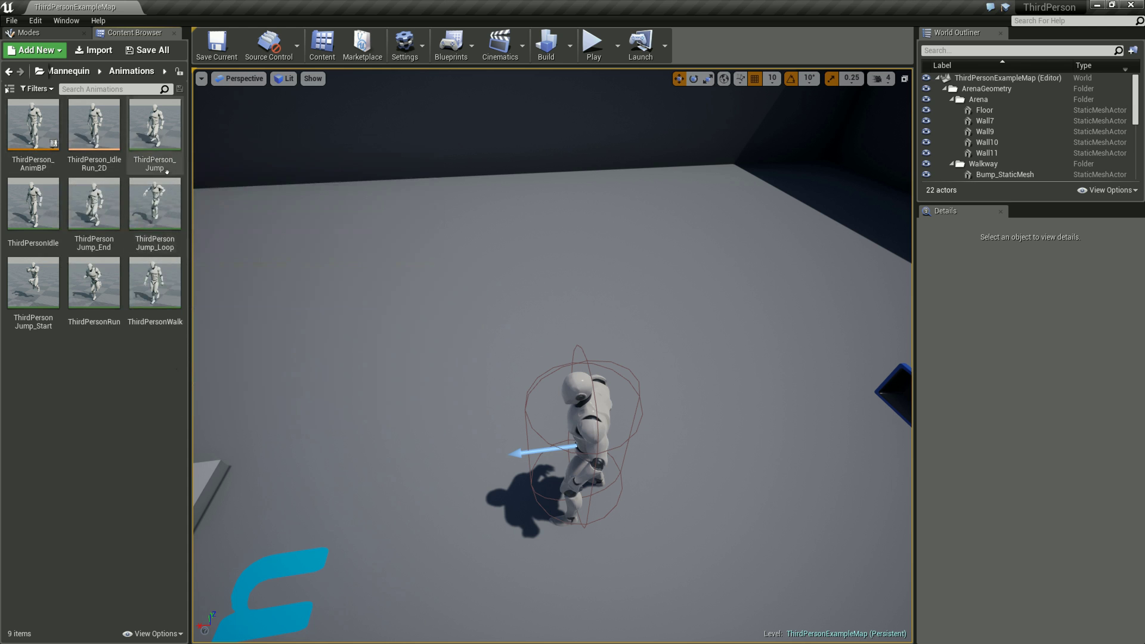
left_click(154, 128)
left_click(154, 206)
left_click(111, 213)
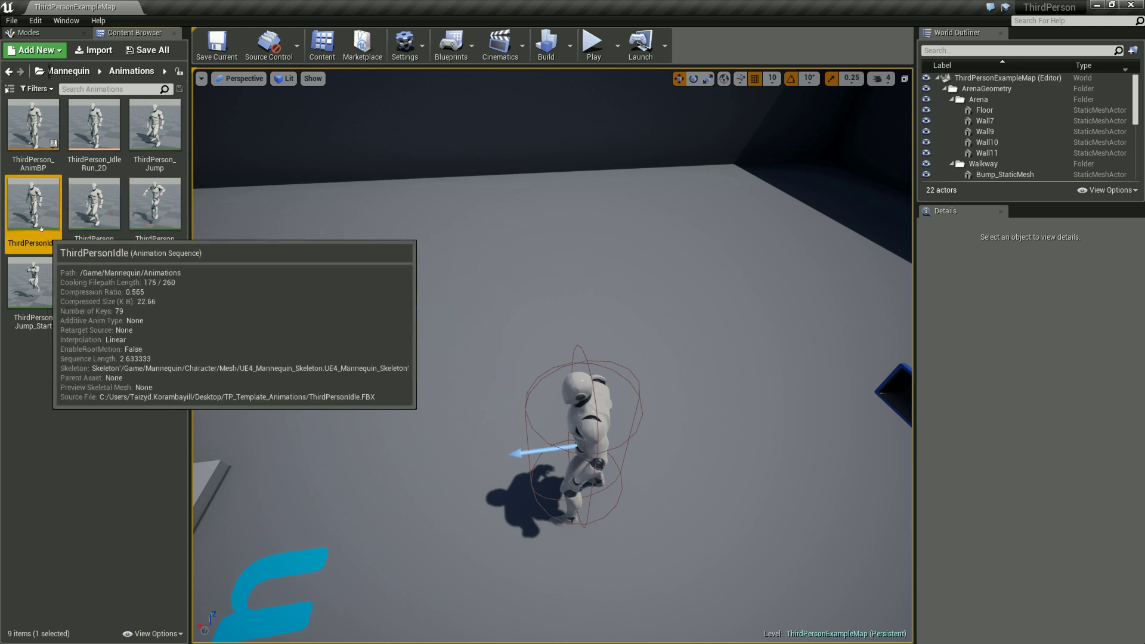
Open ThirdPerson_Jump in the animation editor and preview the Idle, Walk and Run animations
double_click(170, 149)
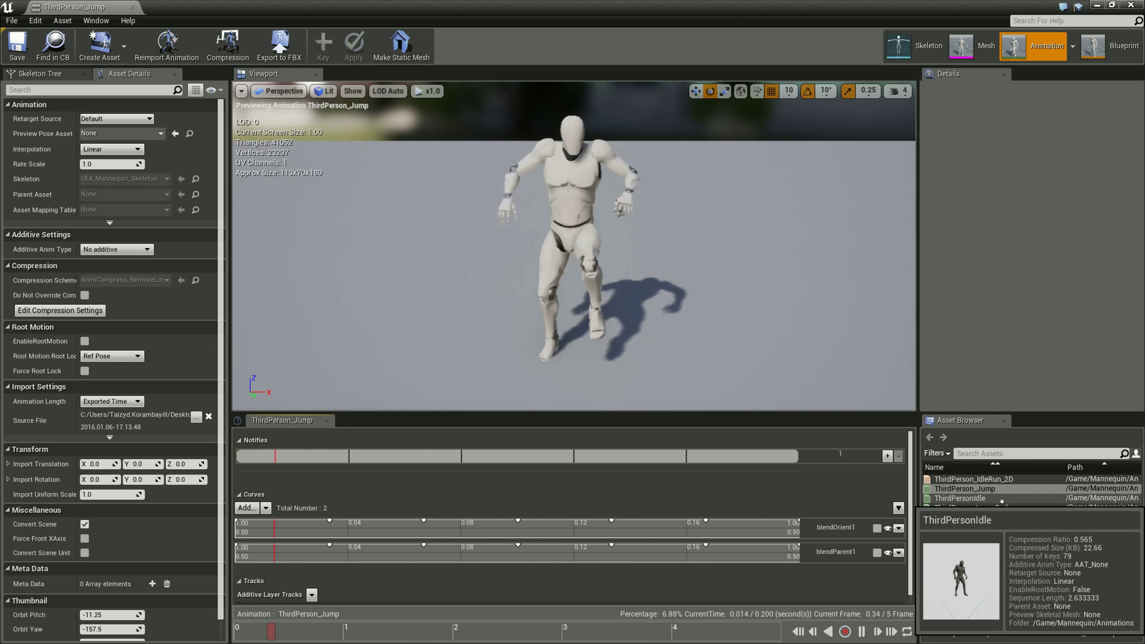
double_click(962, 498)
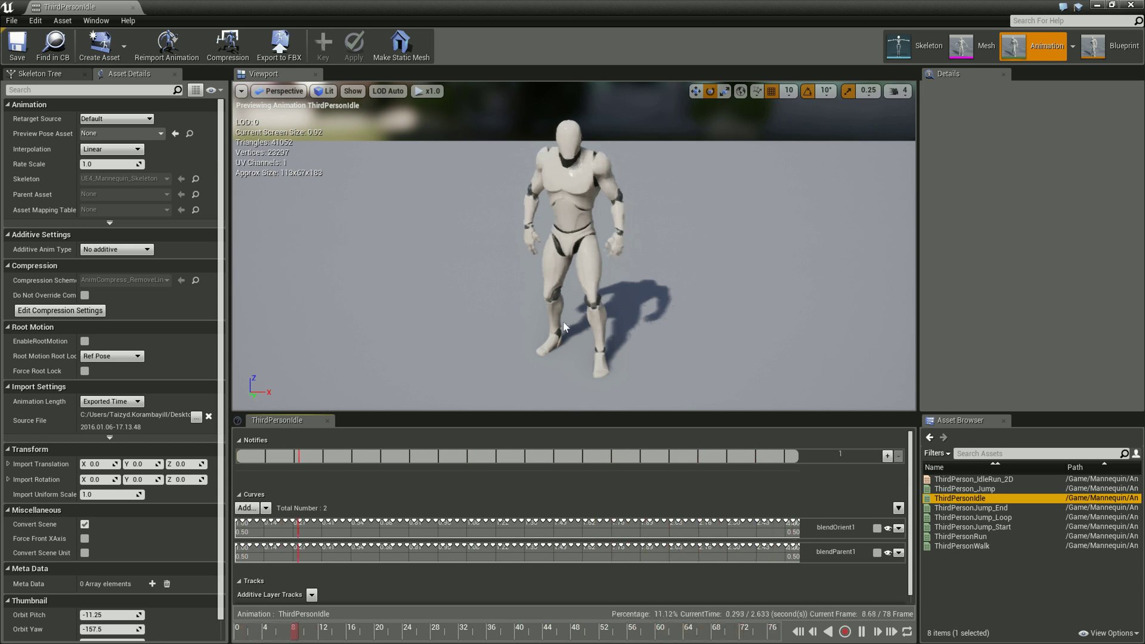
left_click(1004, 546)
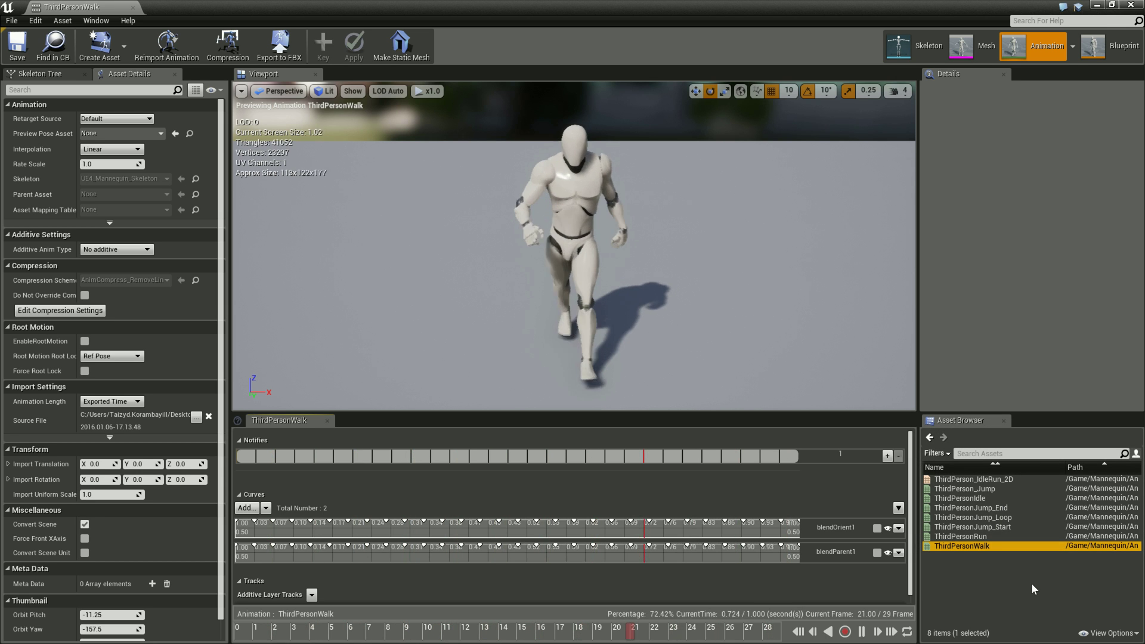
left_click(1013, 536)
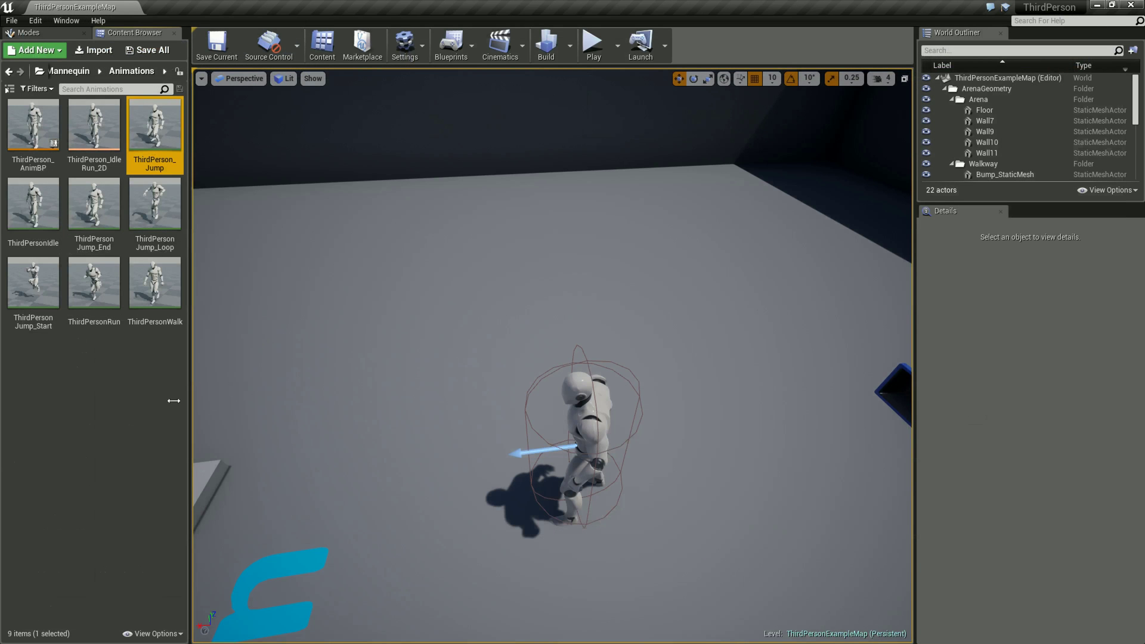
Go up to the Content folder and back into Mannequin > Animations
left_click(124, 399)
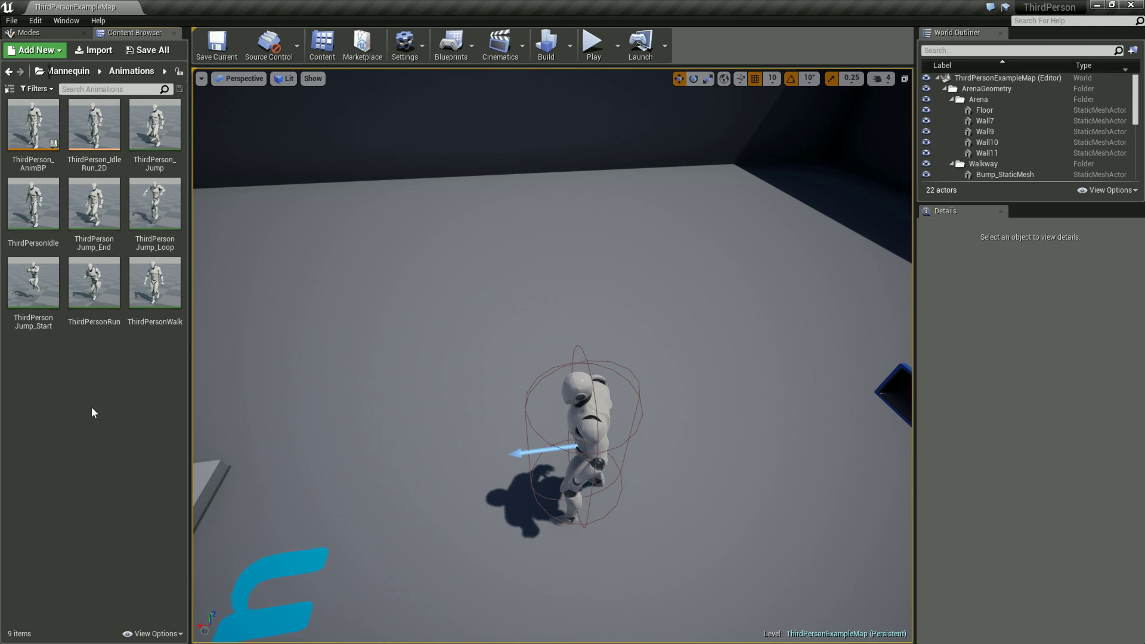
right_click(59, 367)
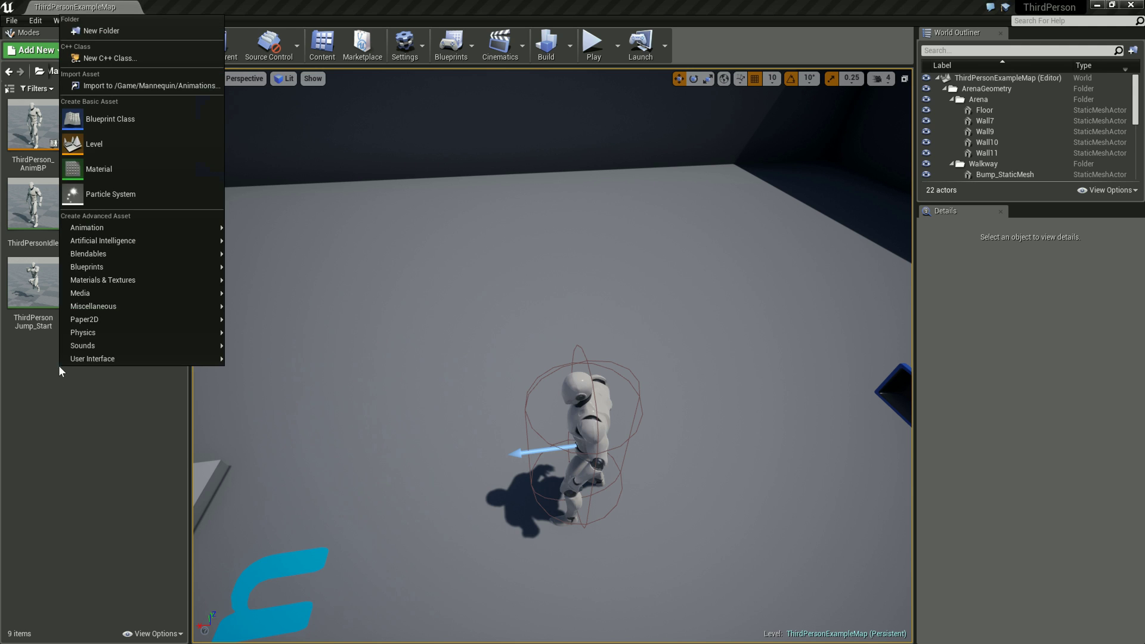
left_click(59, 429)
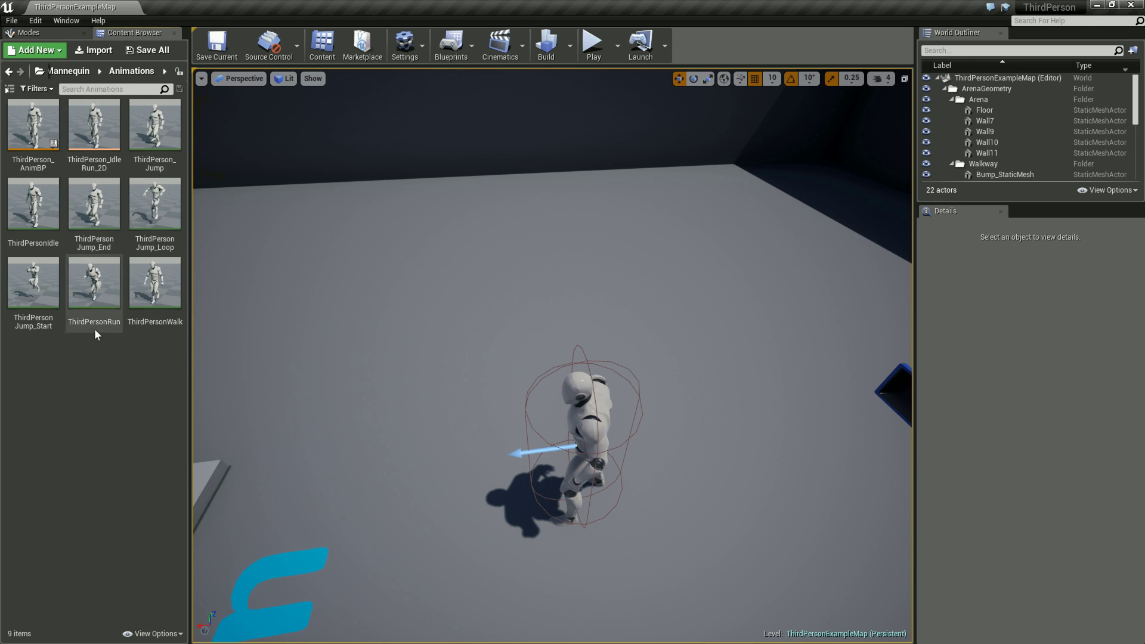
left_click(70, 71)
left_click(69, 71)
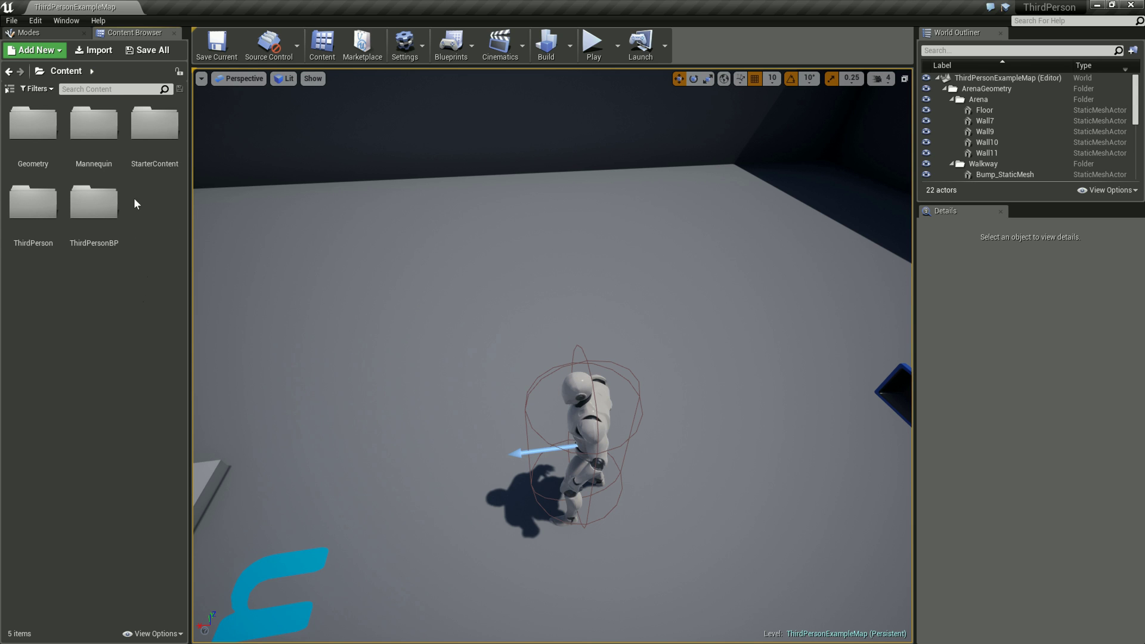
double_click(94, 128)
double_click(31, 126)
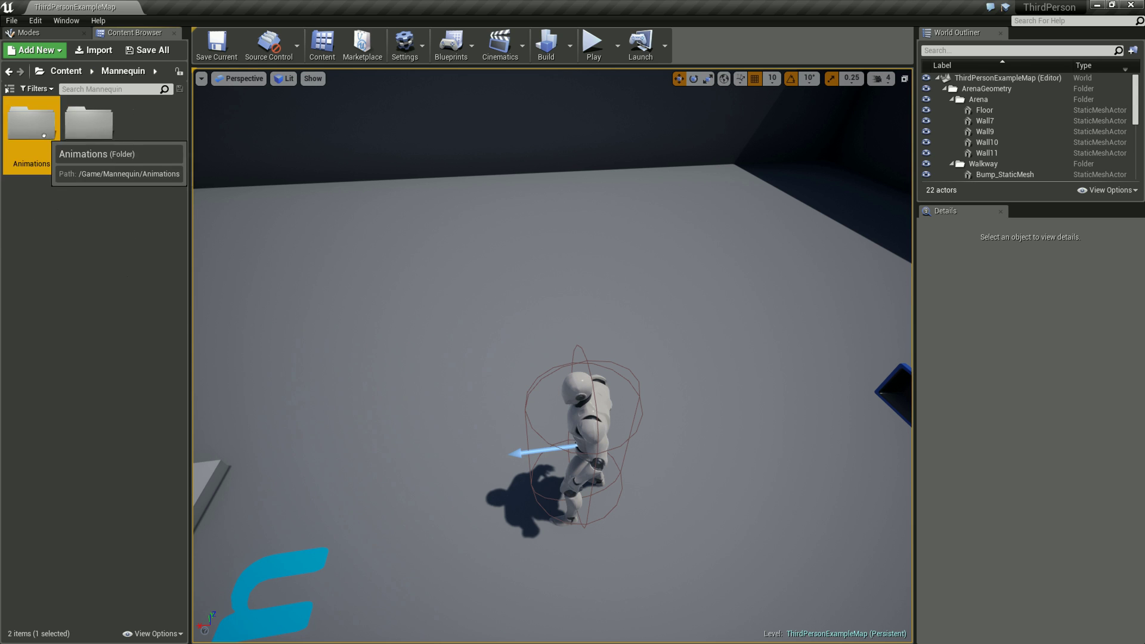
Choose Animation > Blend Space 1D from the Content Browser's asset creation menu
right_click(61, 366)
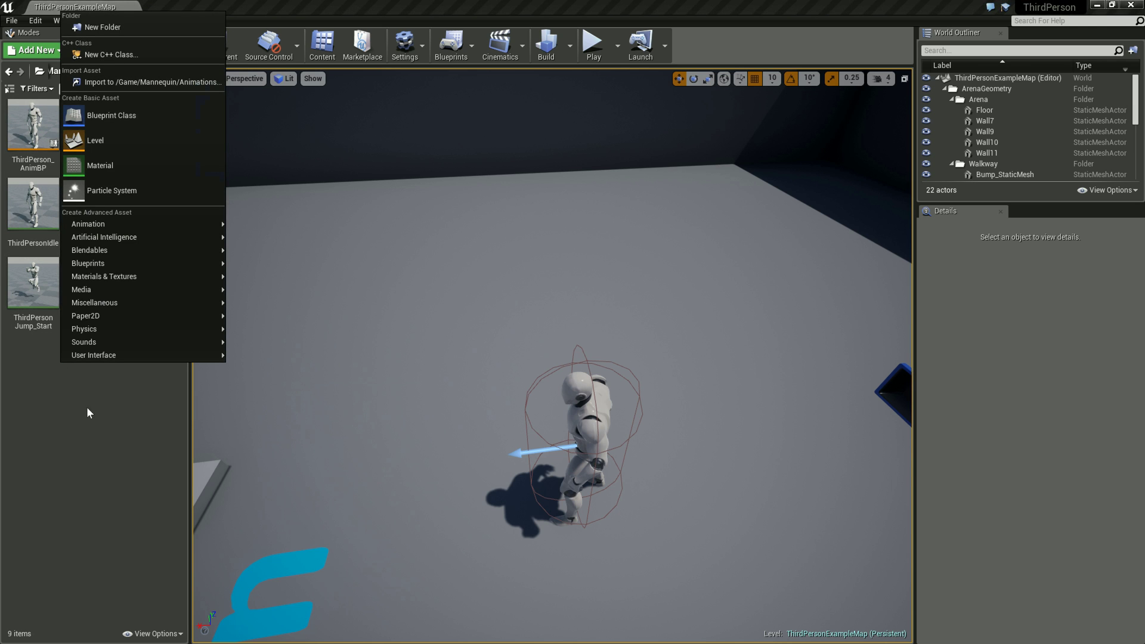
left_click(119, 416)
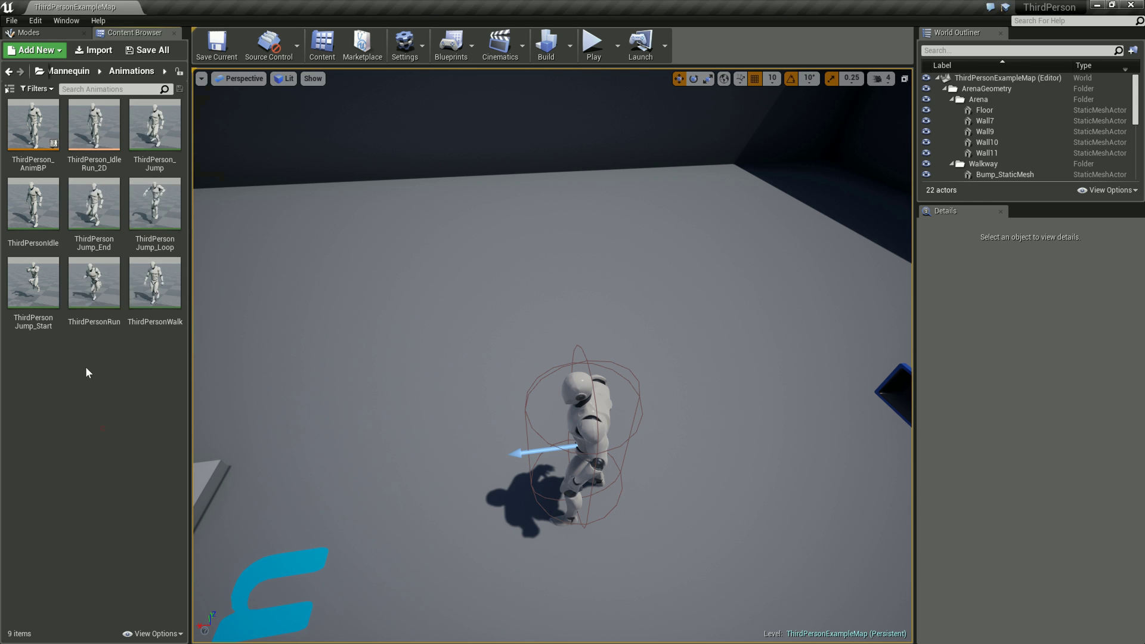
right_click(60, 368)
mouse_move(126, 229)
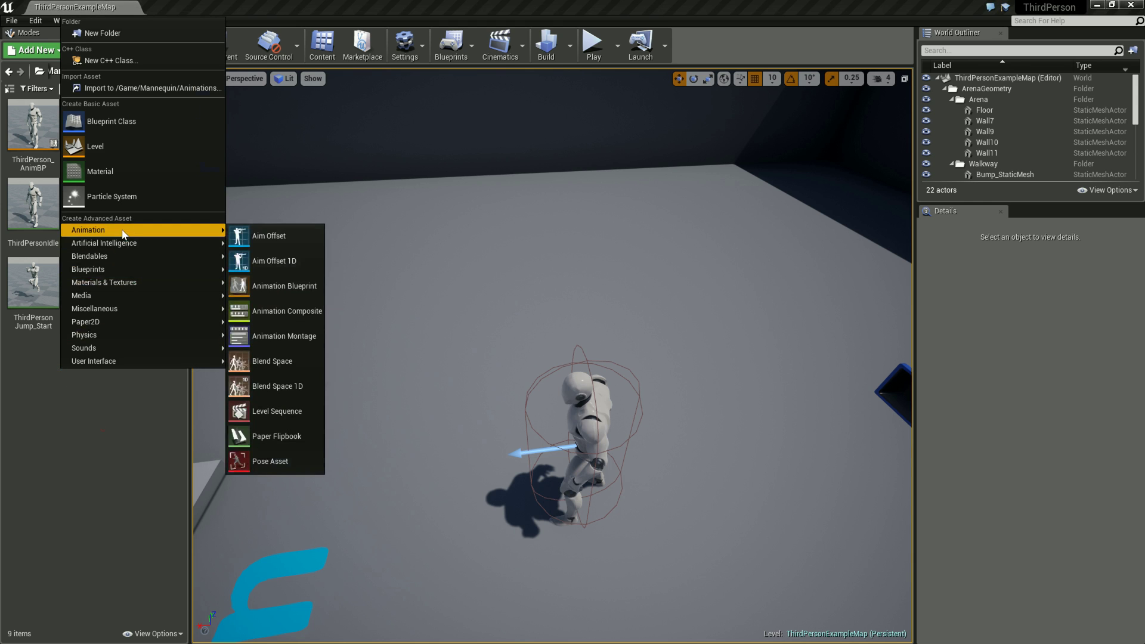
mouse_move(112, 263)
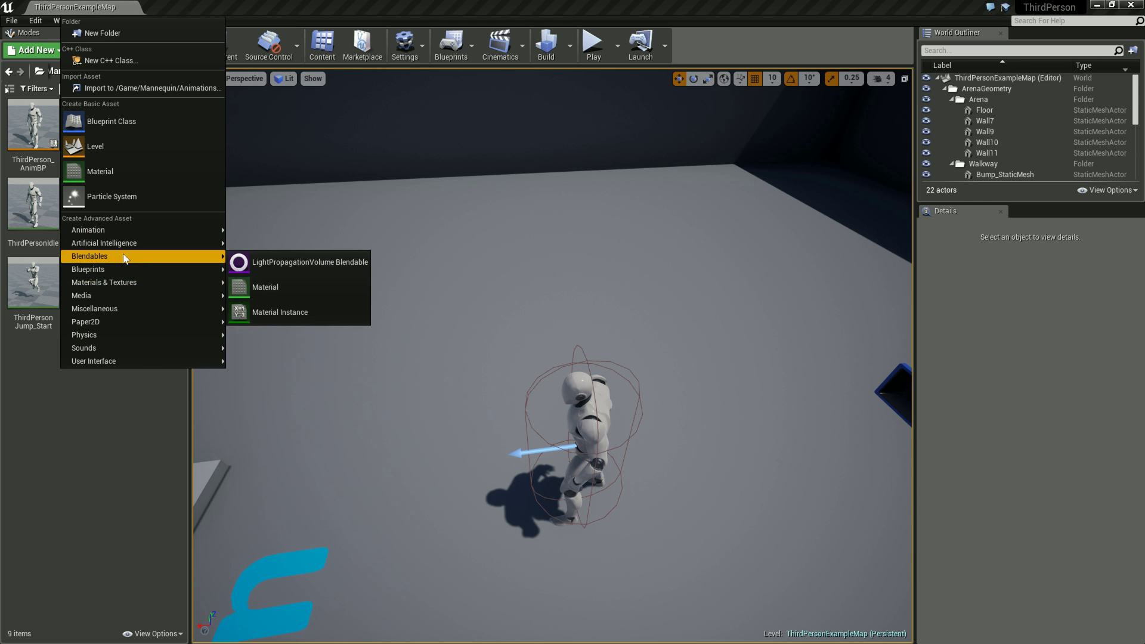
mouse_move(176, 228)
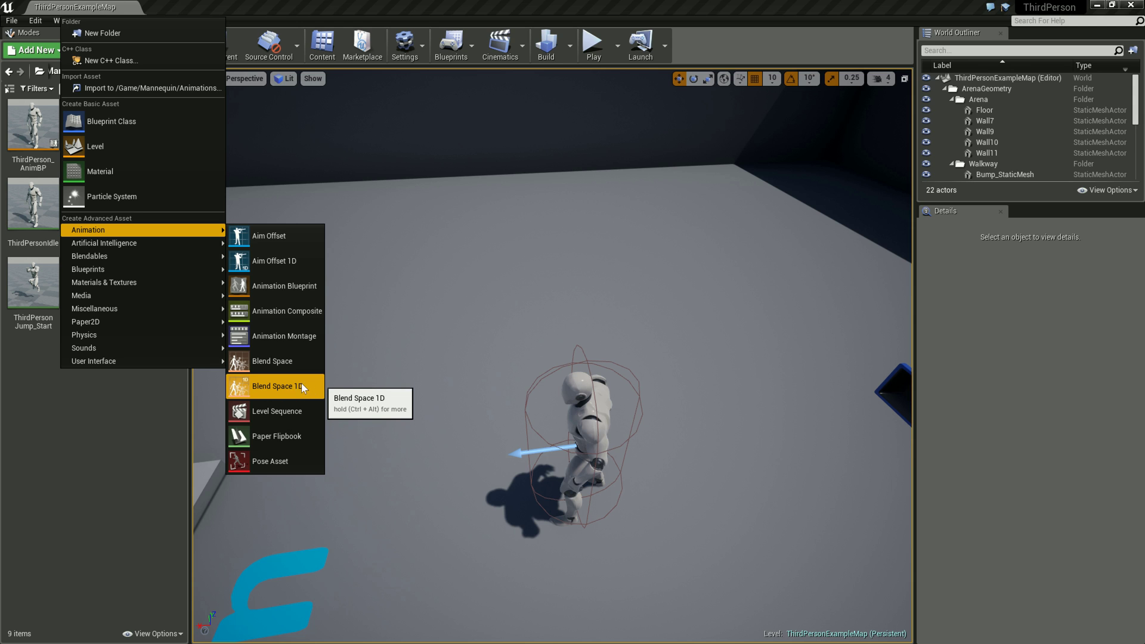
Create a Blend Space 1D on UE4_Mannequin_Skeleton named ThirdPerson_Blend_Idle_Walk_Run
left_click(285, 386)
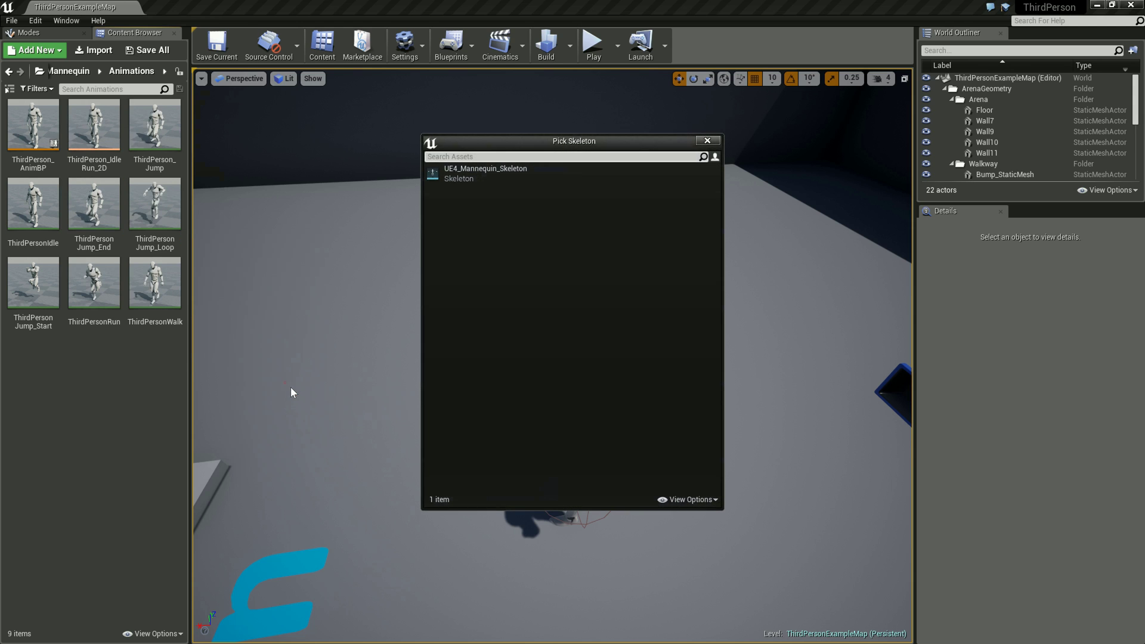
left_click(485, 173)
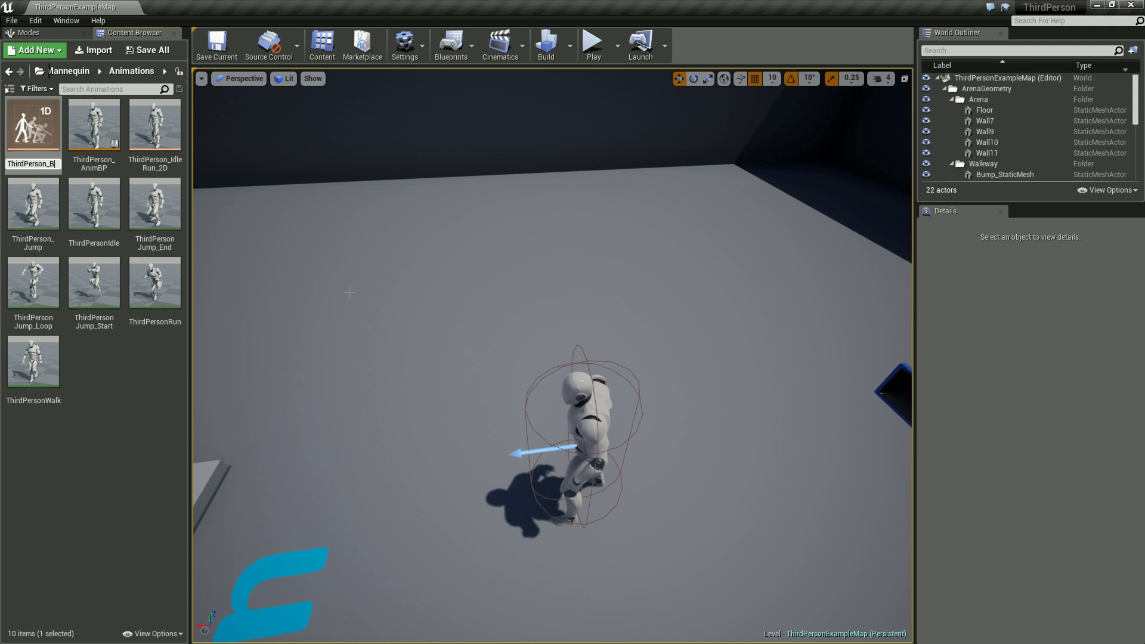
type(".")
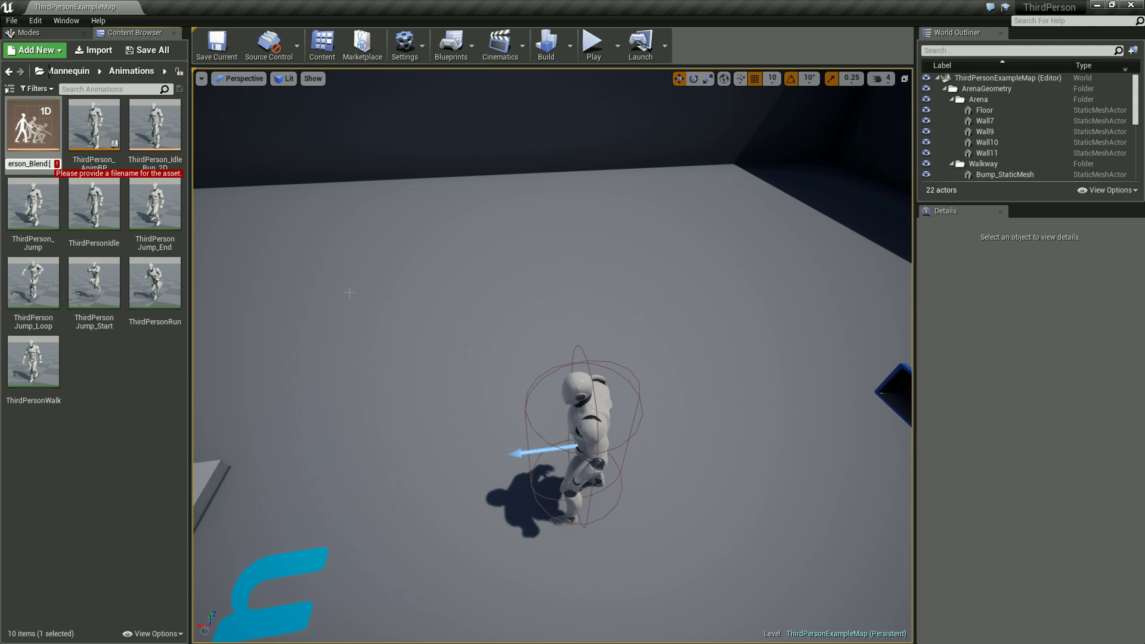
key("BackSpace")
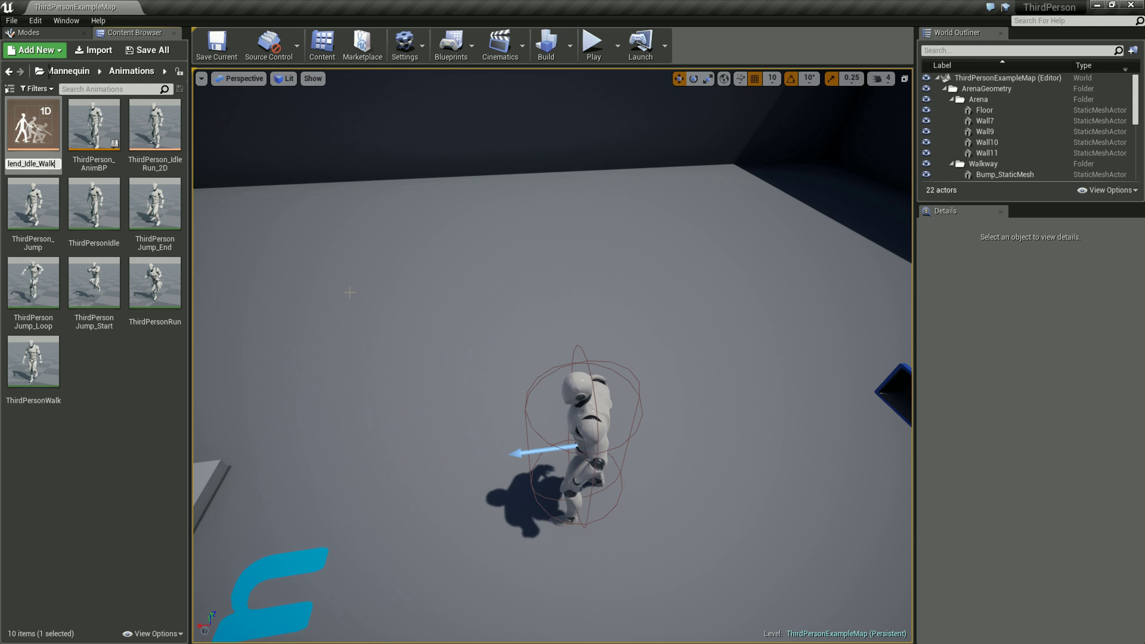
key("Return")
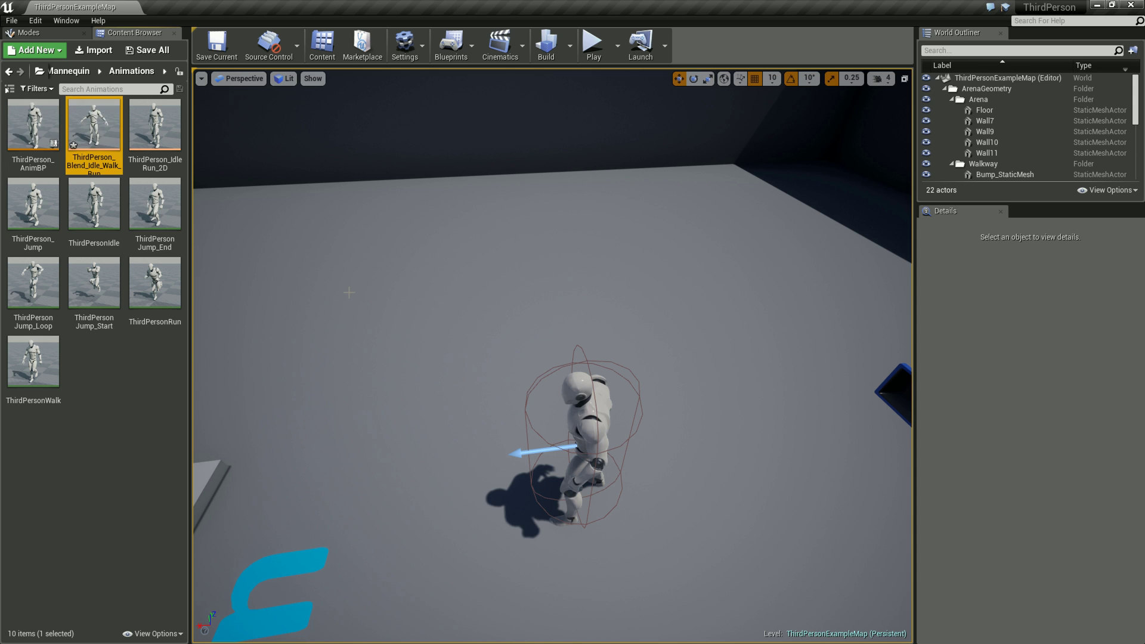
Open ThirdPerson_Blend_Idle_Walk_Run in the animation editor and preview ThirdPersonIdle
double_click(98, 134)
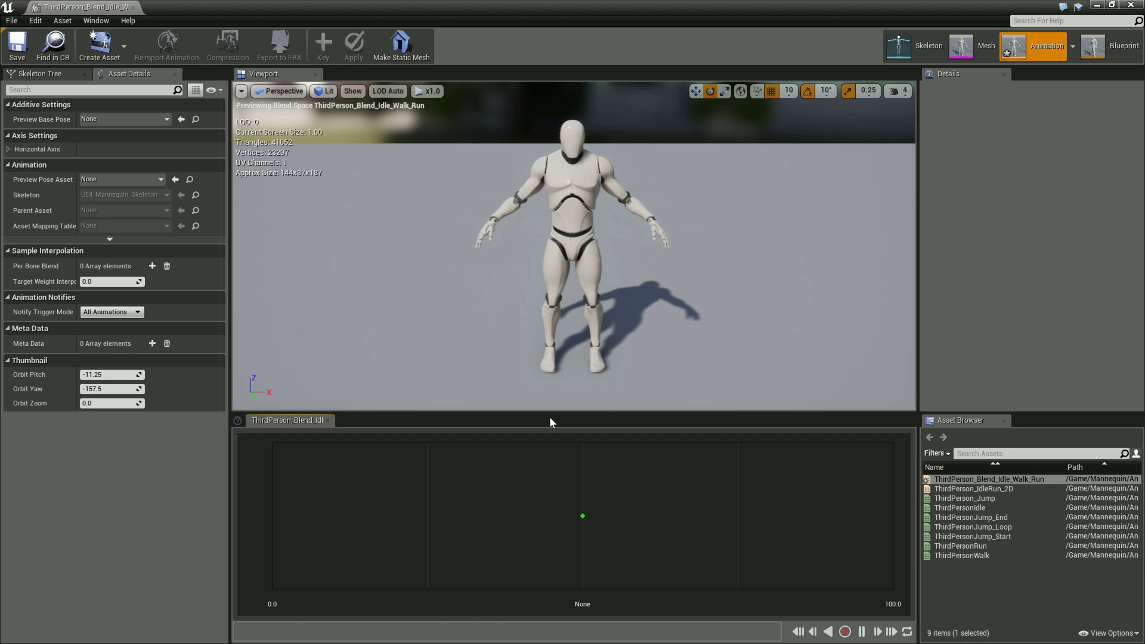
double_click(960, 508)
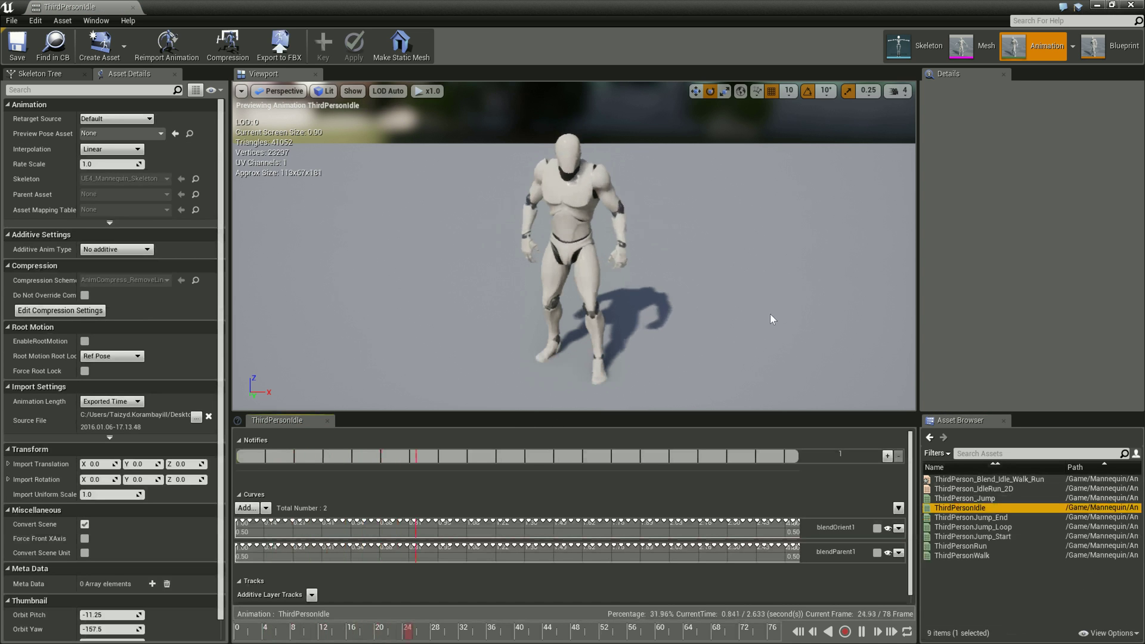
mouse_move(977, 554)
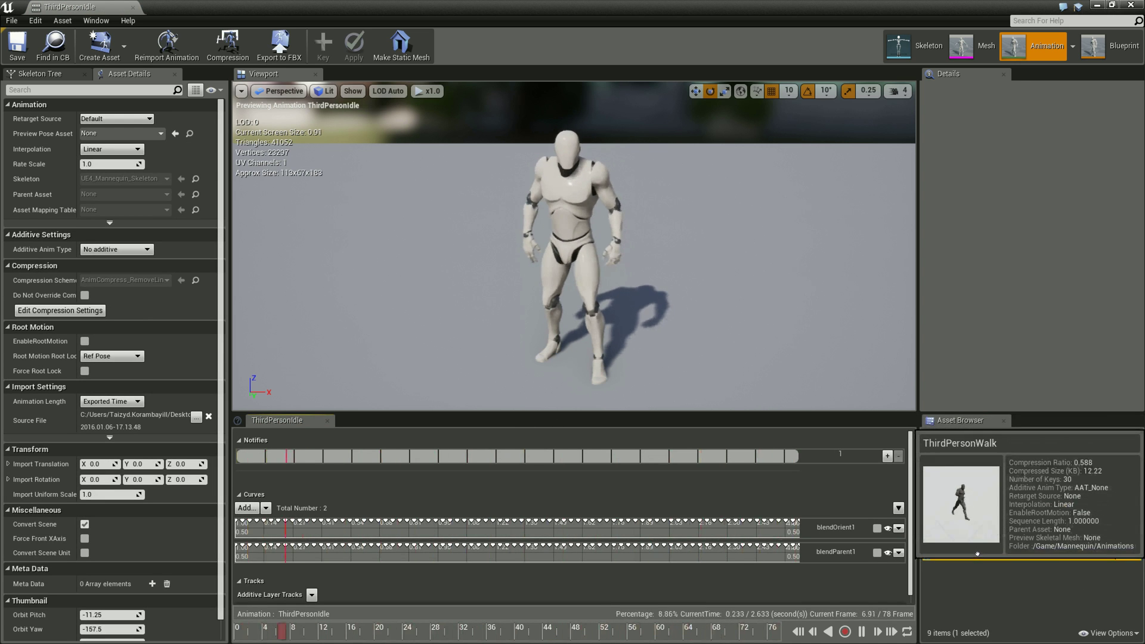
Preview ThirdPersonWalk, then return to the ThirdPerson_Blend_Idle_Walk_Run blend space editor
double_click(1028, 556)
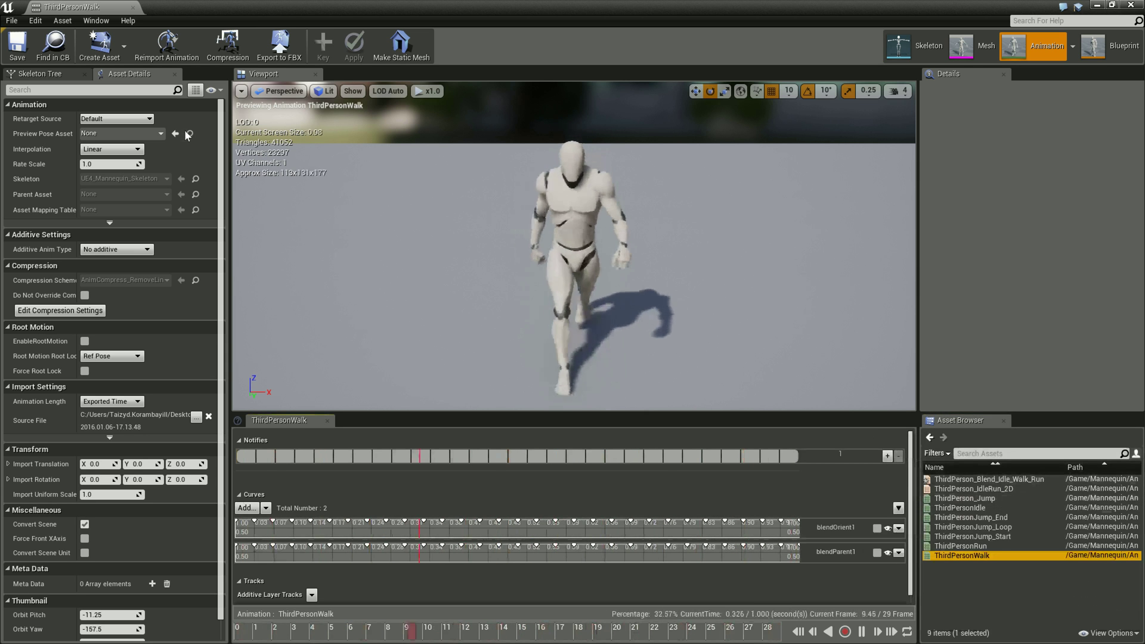
left_click(1020, 480)
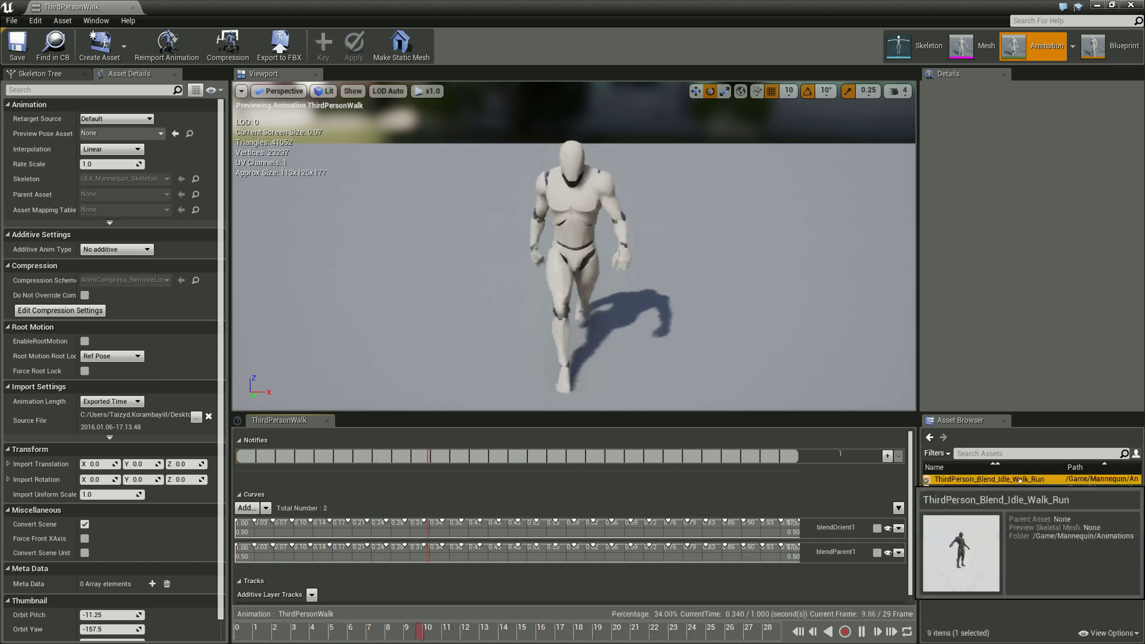
double_click(1020, 480)
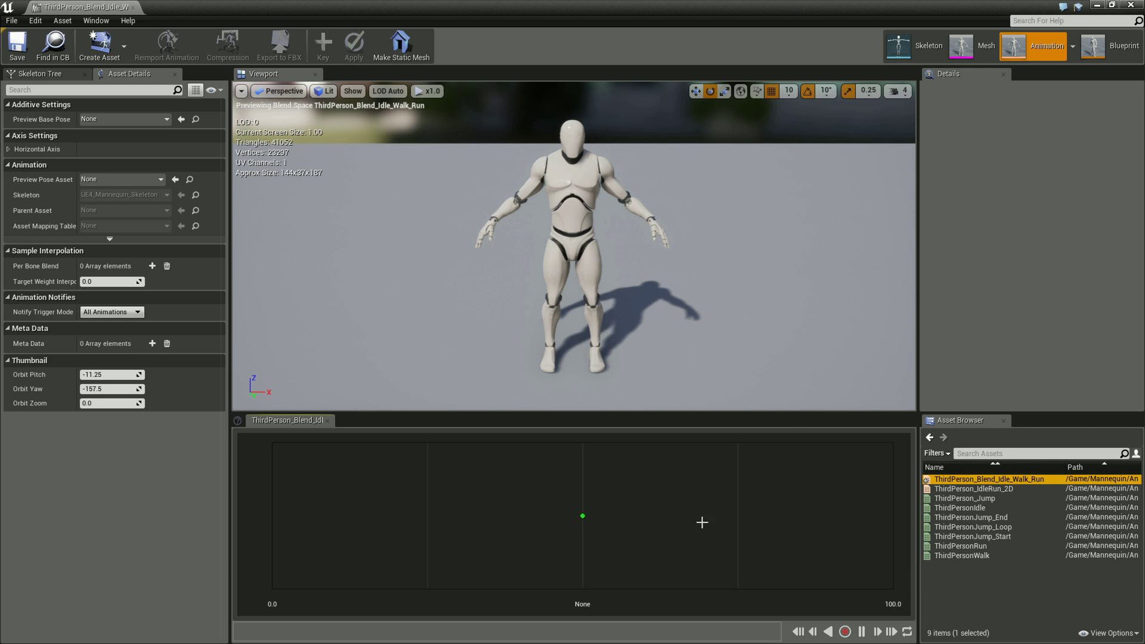
Drag ThirdPersonIdle onto the left end of the blend graph at 0.0
mouse_move(582, 520)
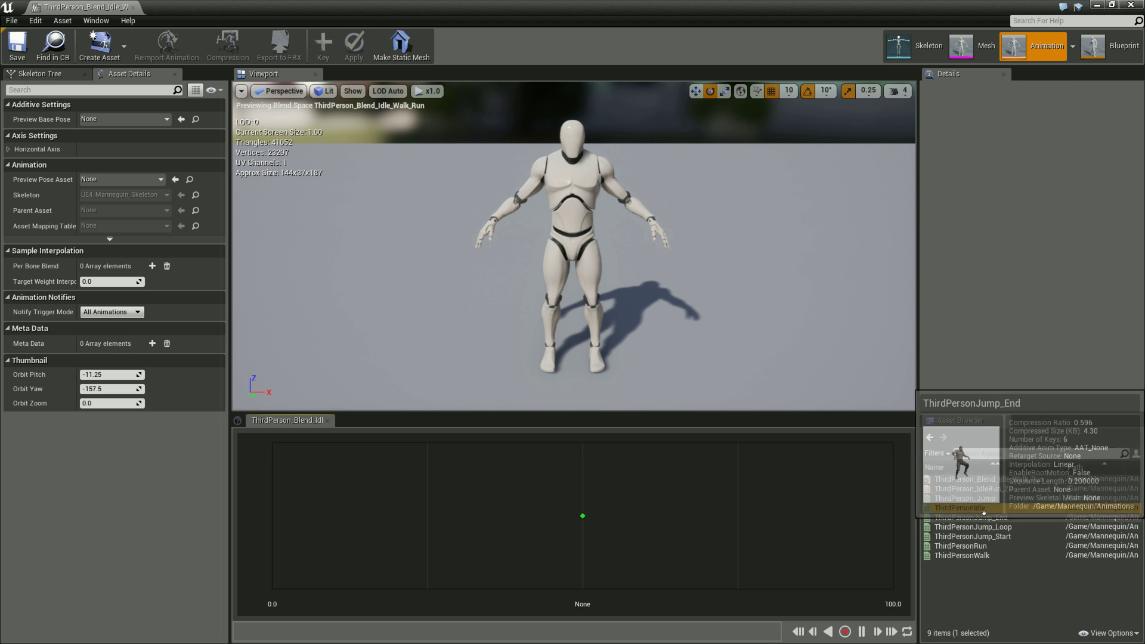
double_click(981, 508)
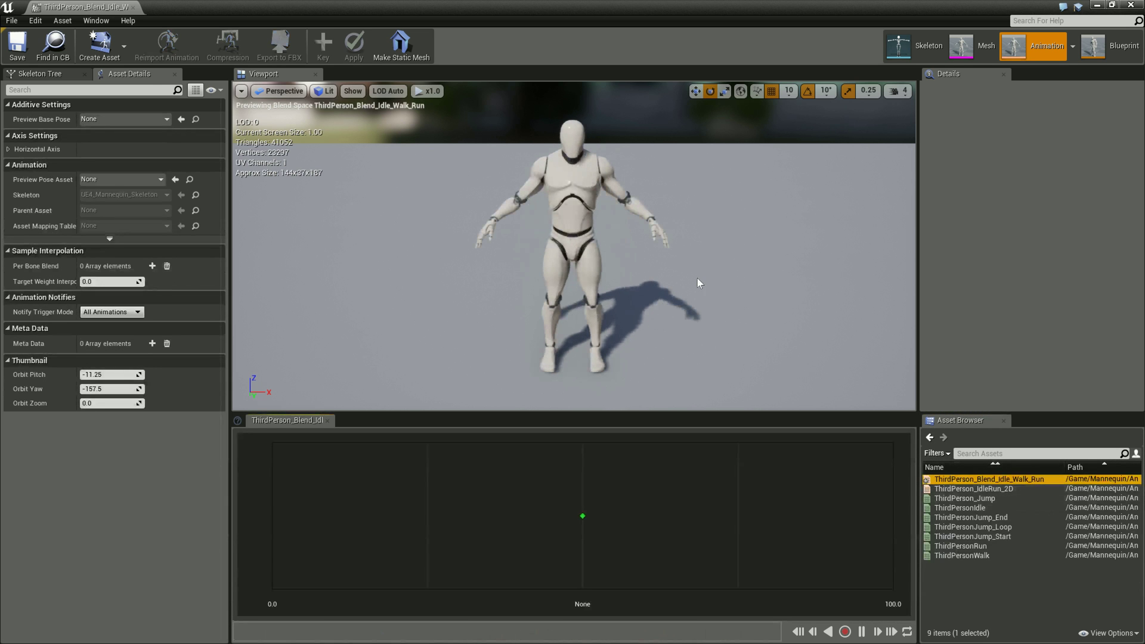
mouse_move(960, 508)
left_mouse_down()
mouse_move(650, 502)
mouse_move(282, 518)
left_mouse_up()
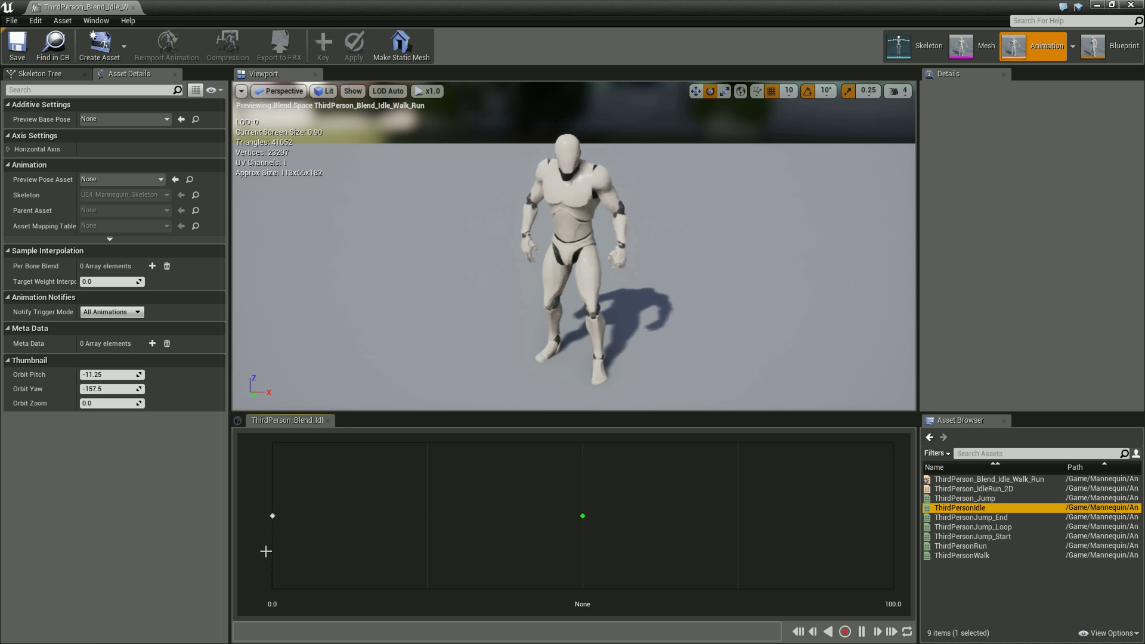
Name the horizontal axis Speed, keeping its range 0.0 to 100.0
mouse_move(274, 516)
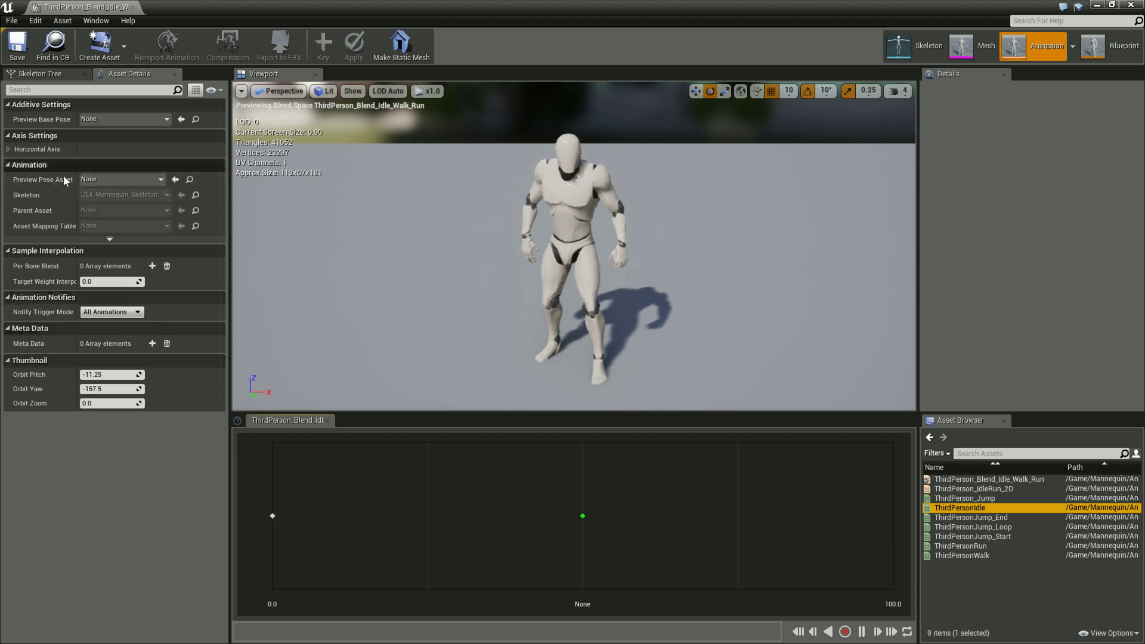
left_click(9, 149)
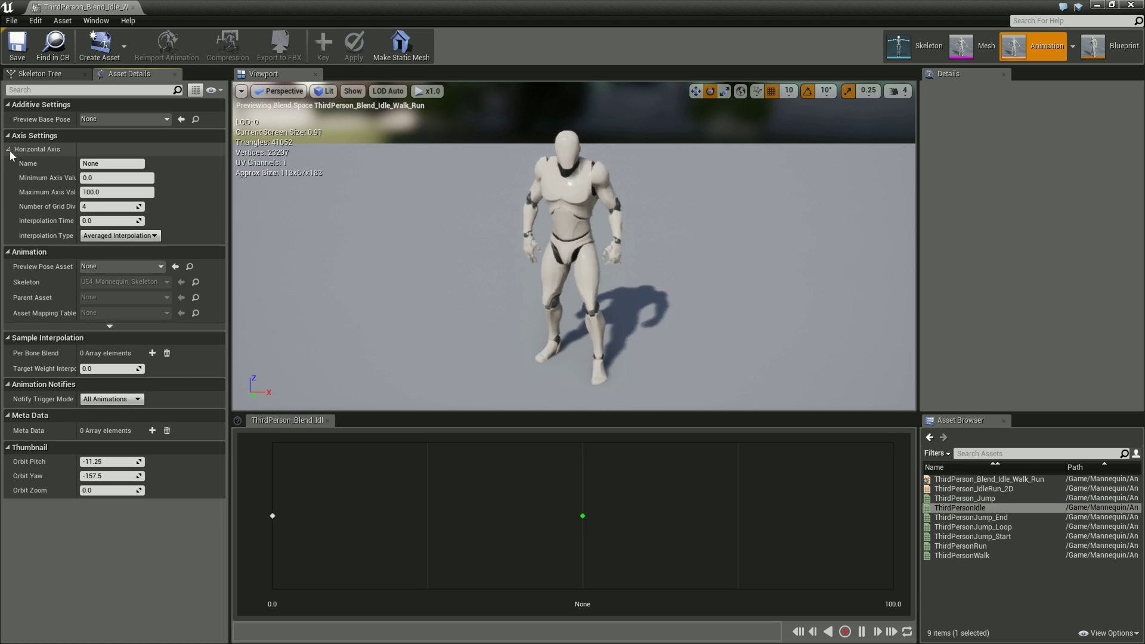
left_click(90, 162)
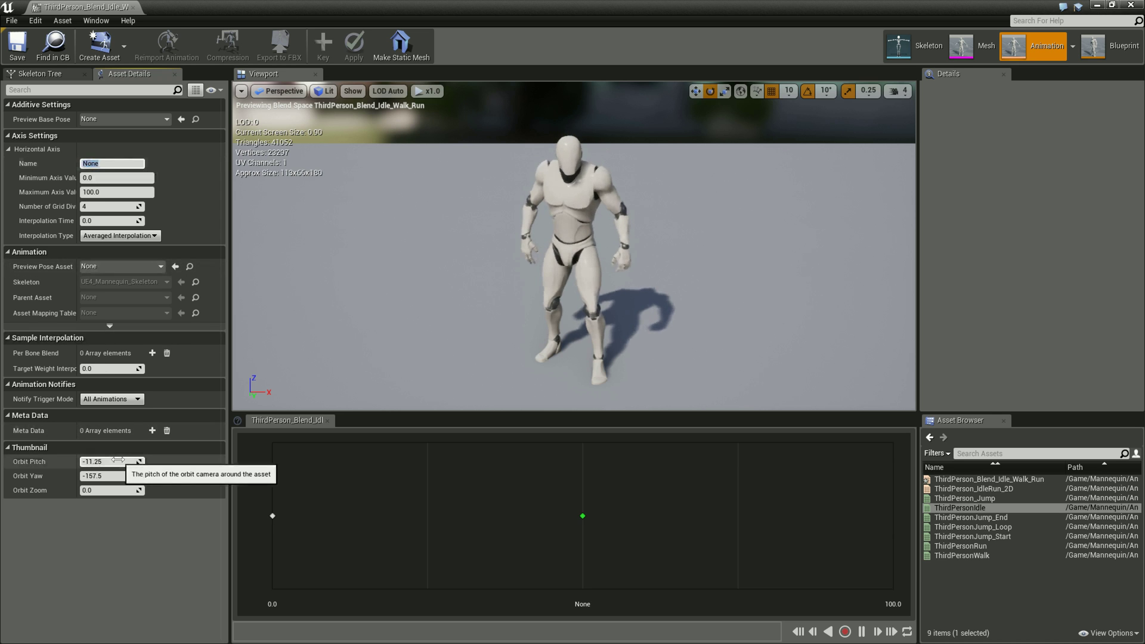
type("Speed")
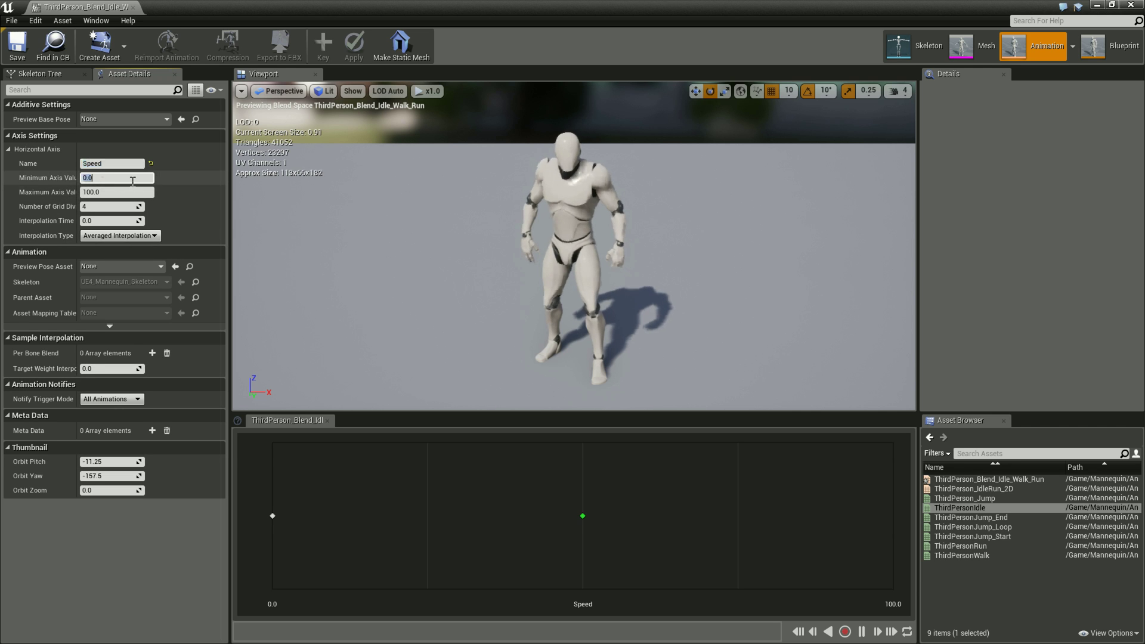
left_click(126, 194)
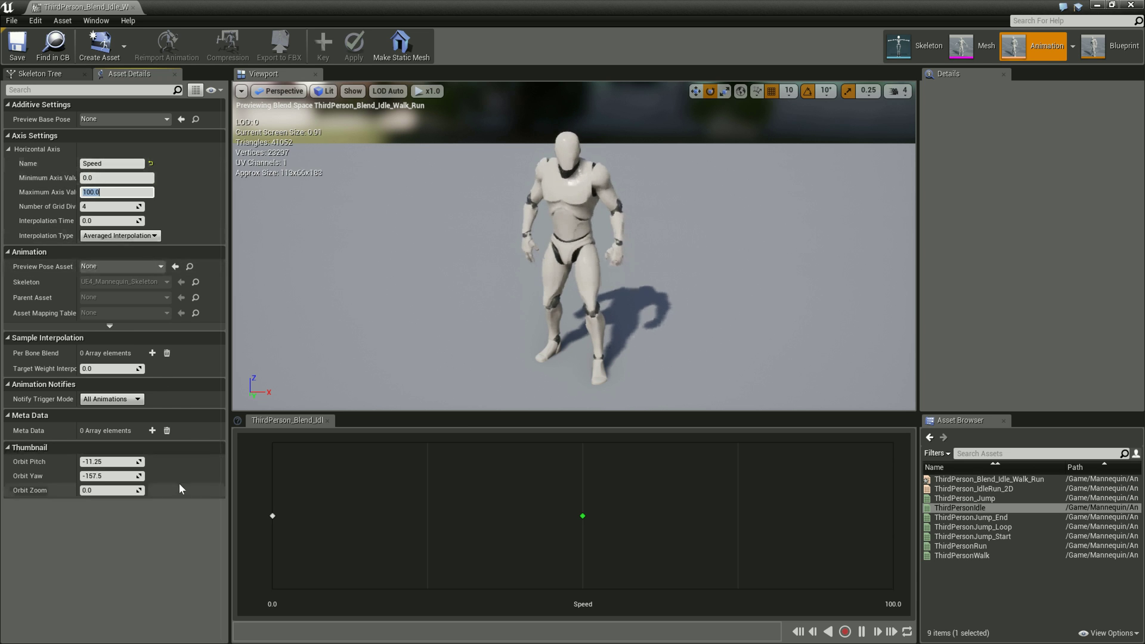
left_click(145, 535)
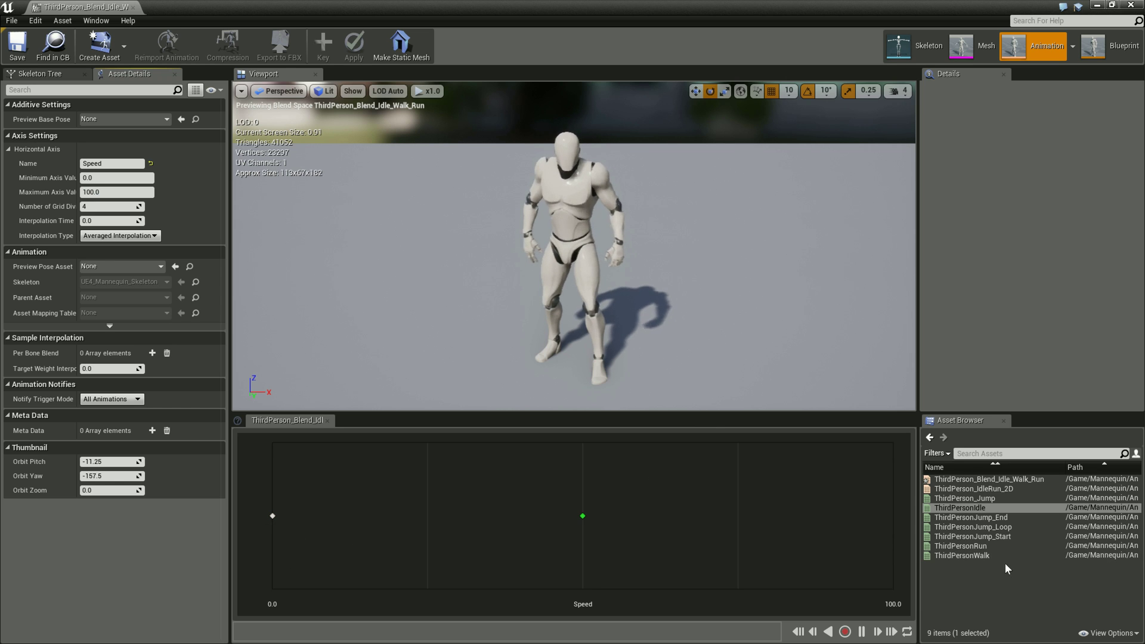
Add ThirdPersonWalk at Speed 25 and ThirdPersonRun at Speed 100, scrubbing the preview between
left_click_drag(978, 555, 442, 515)
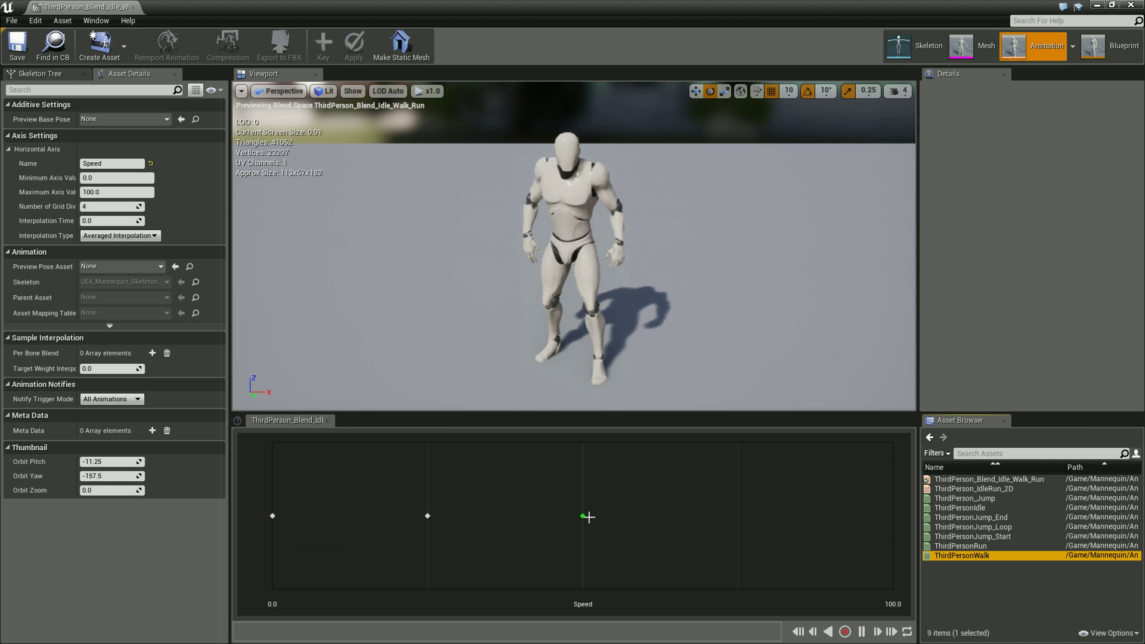
mouse_move(583, 515)
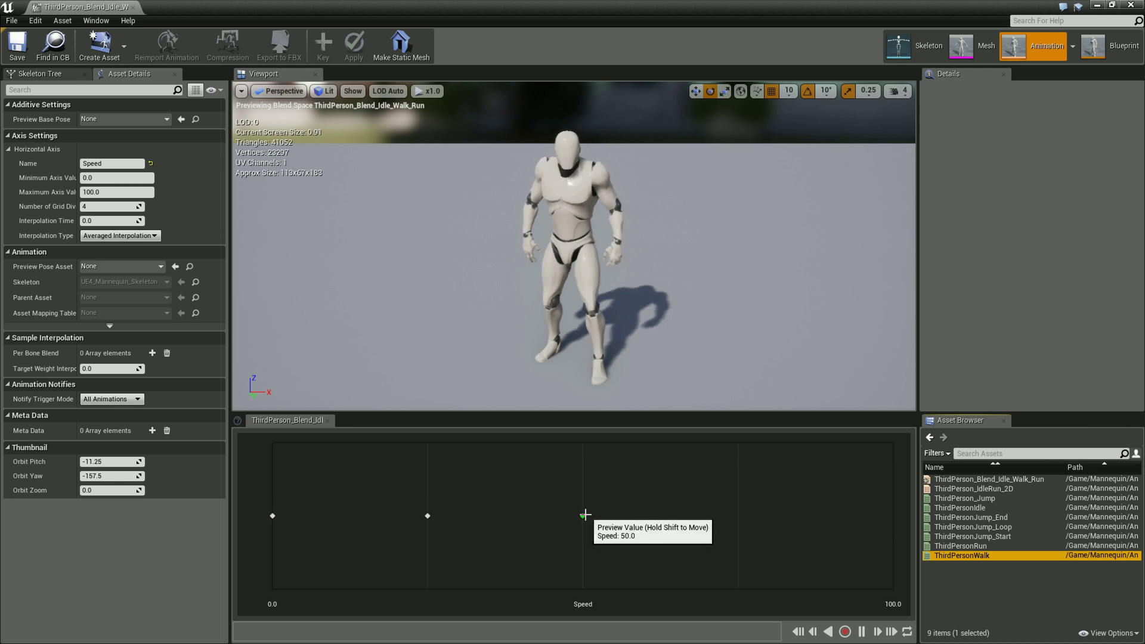
mouse_move(583, 516)
left_mouse_down("shift")
mouse_move(524, 519)
mouse_move(532, 531)
mouse_move(426, 523)
left_mouse_up("shift")
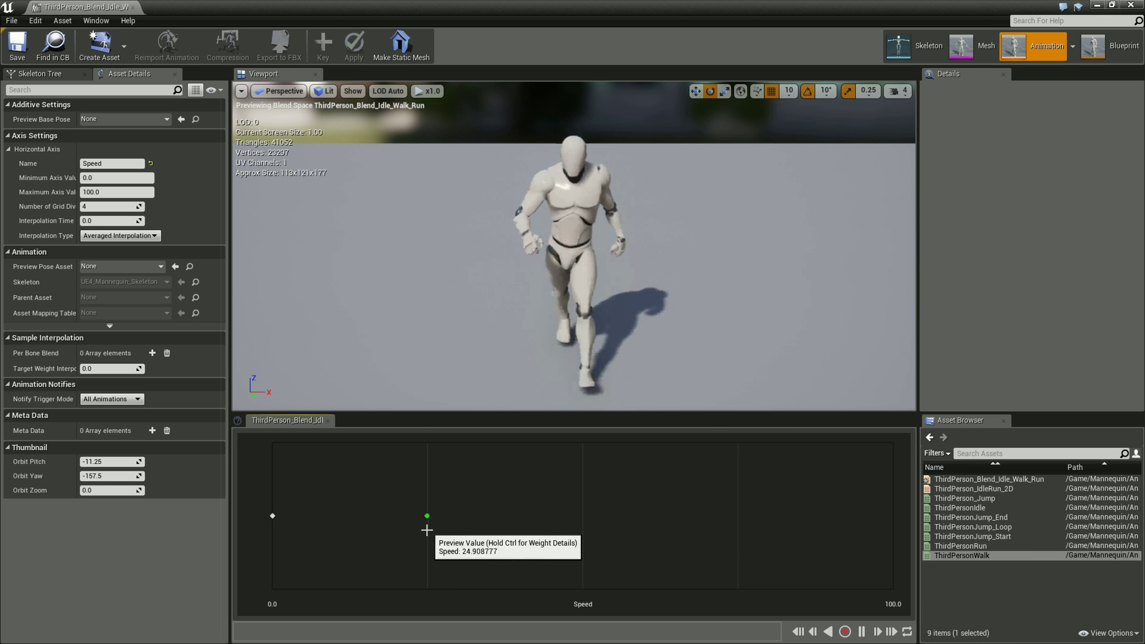
mouse_move(426, 530)
left_mouse_down("shift")
mouse_move(657, 530)
mouse_move(447, 518)
mouse_move(258, 524)
mouse_move(288, 527)
left_mouse_up("shift")
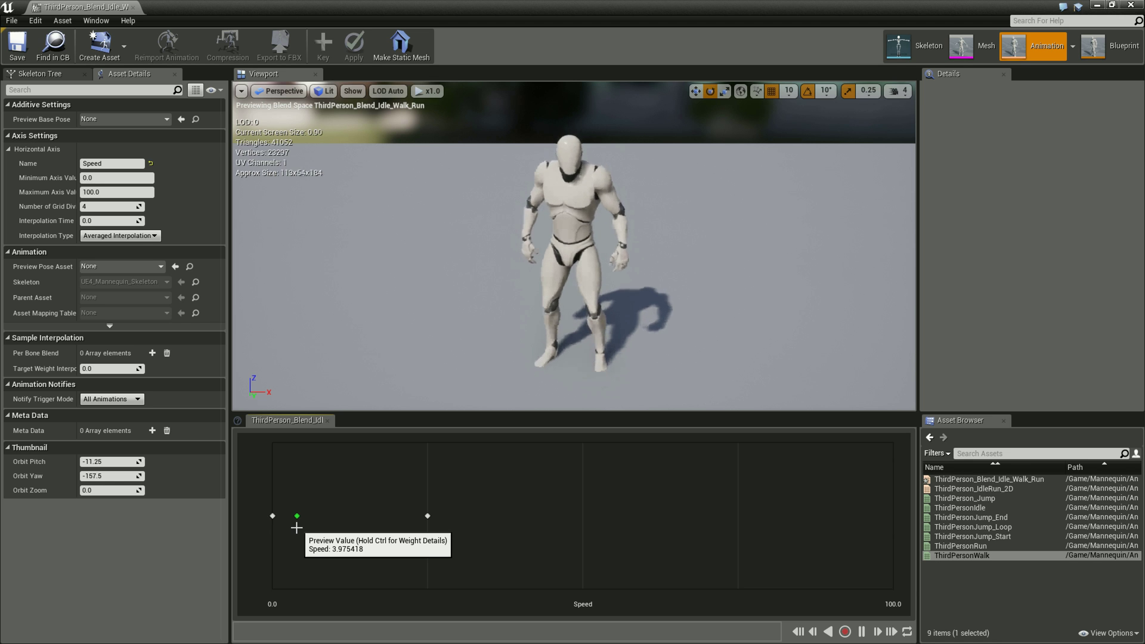
left_click_drag(298, 528, 308, 529, "shift")
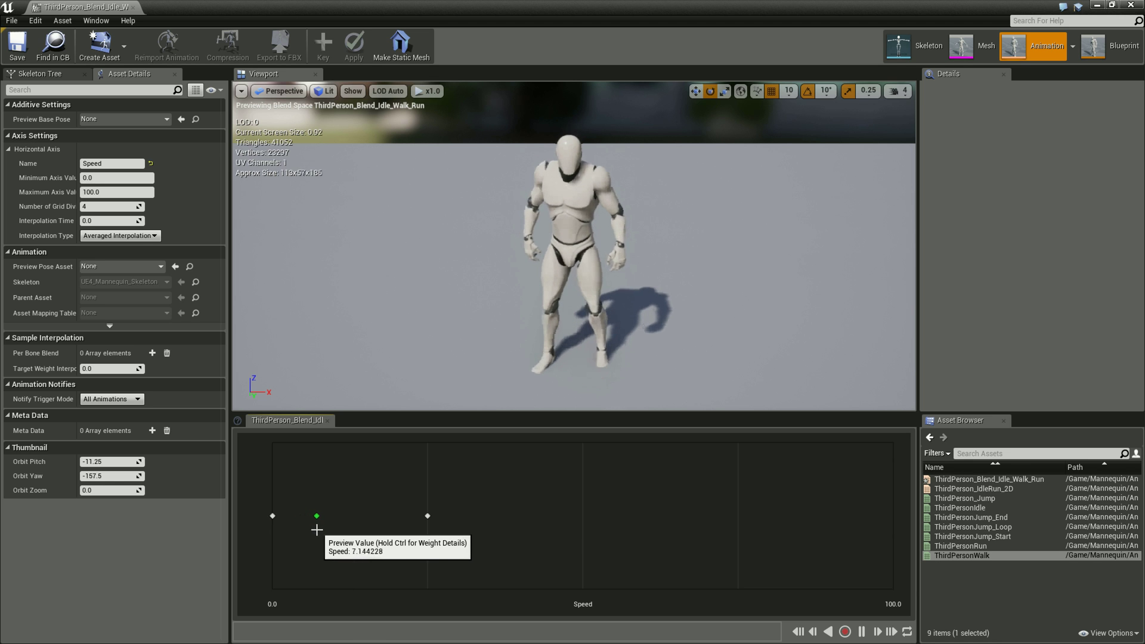
mouse_move(335, 529)
left_mouse_down("shift")
mouse_move(385, 535)
mouse_move(354, 529)
mouse_move(388, 519)
mouse_move(307, 532)
mouse_move(420, 521)
mouse_move(288, 527)
mouse_move(423, 538)
left_mouse_up("shift")
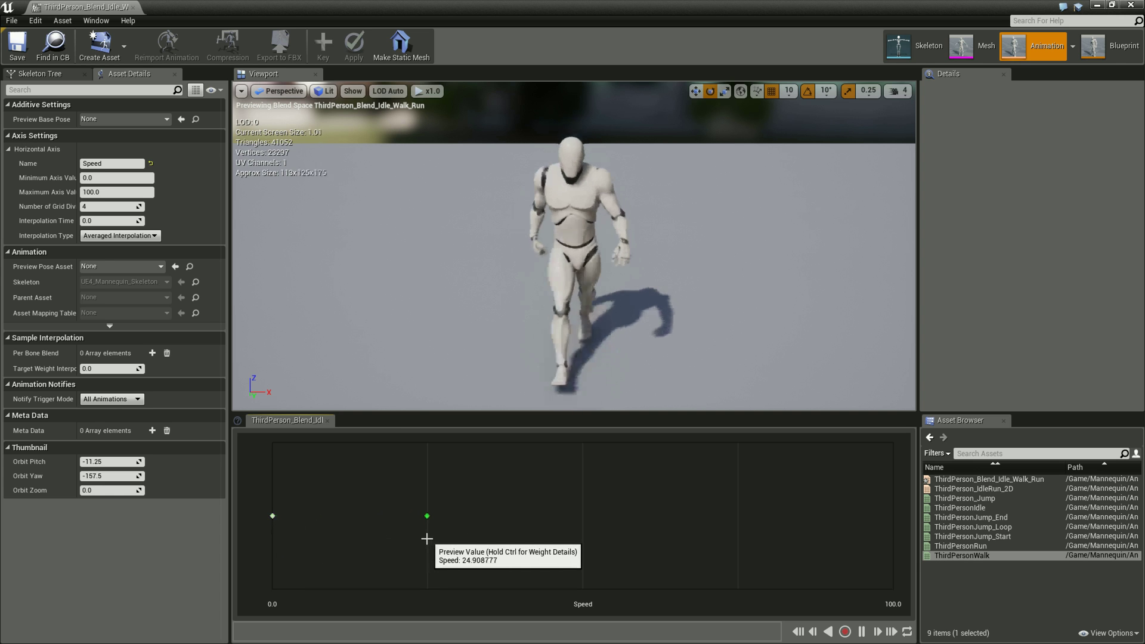
left_click_drag(960, 546, 831, 536)
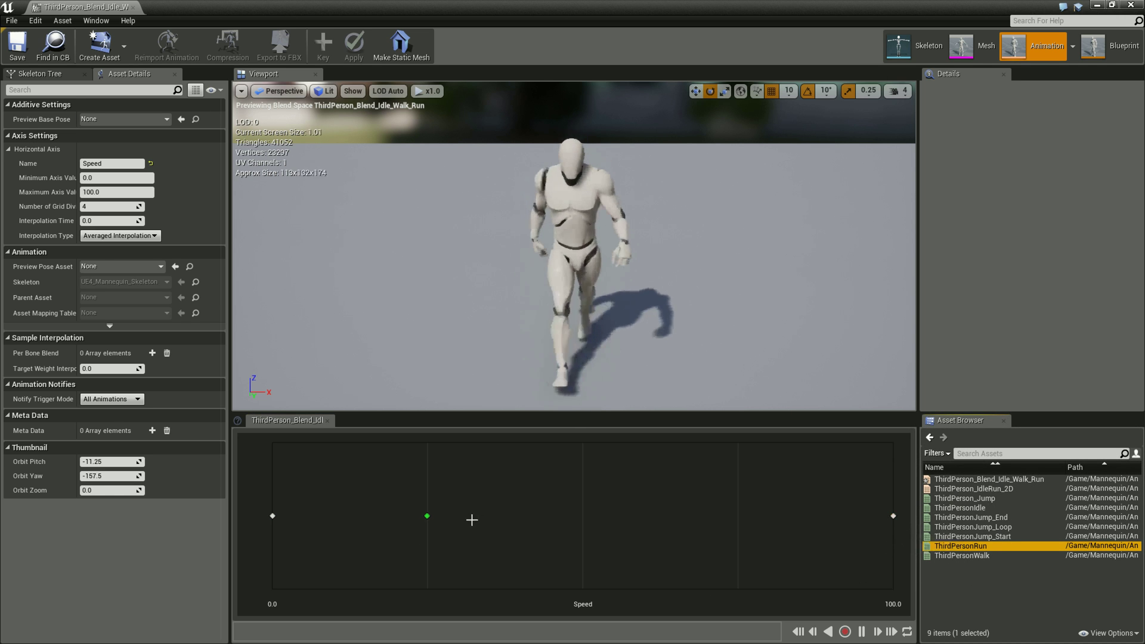
left_click(435, 519)
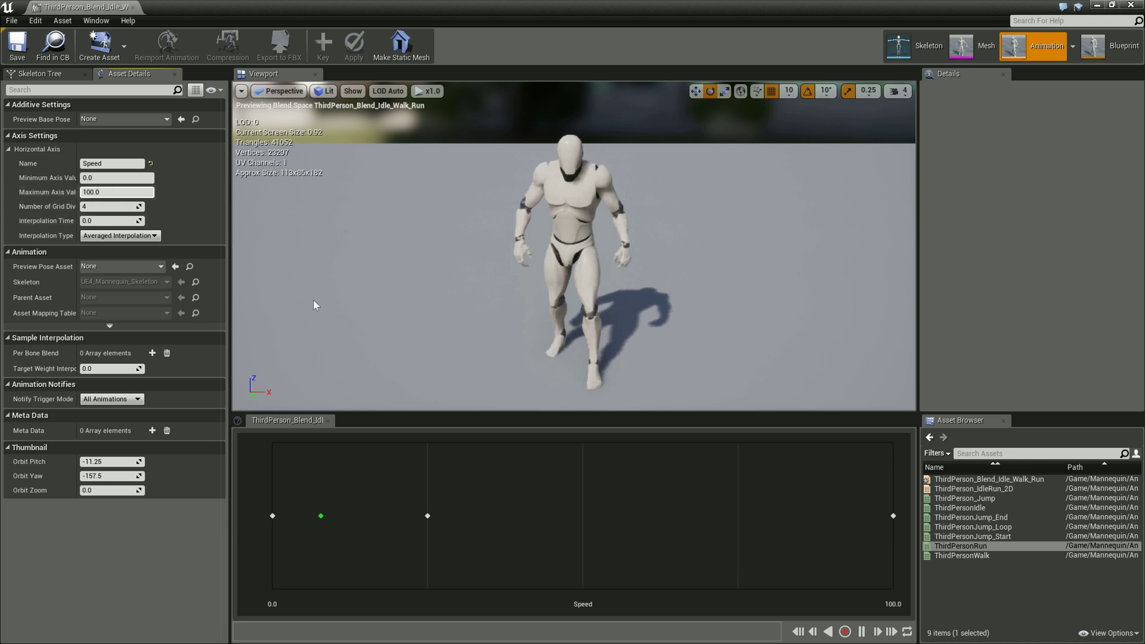
mouse_move(1017, 489)
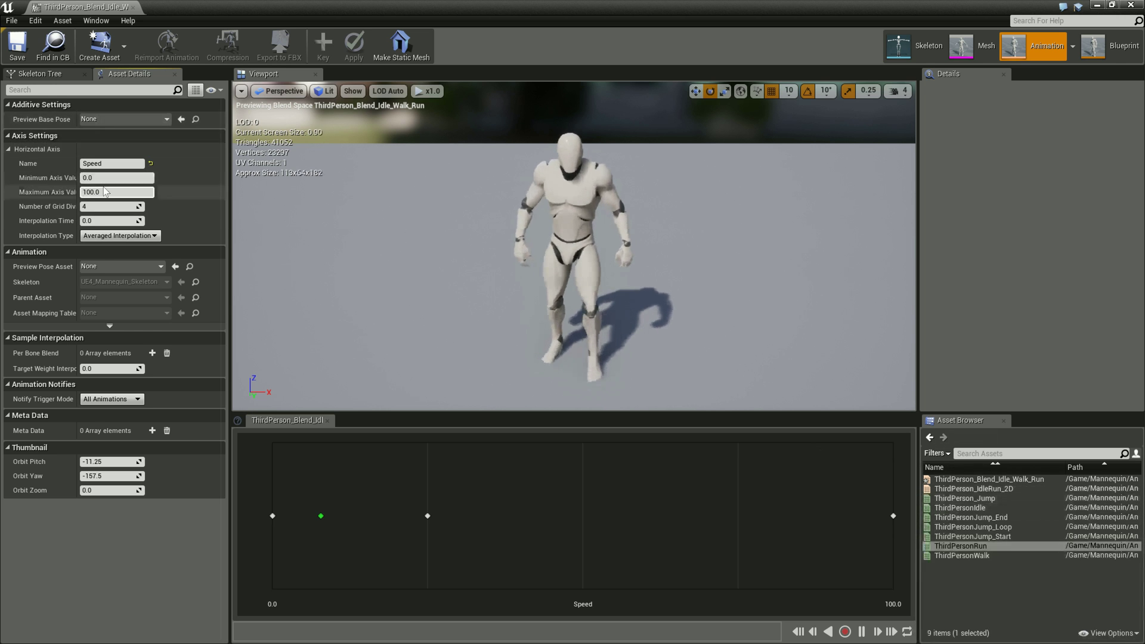
Confirm the 100.0 axis maximum, save the blend space, and preview a walk-to-run blend
left_click(106, 192)
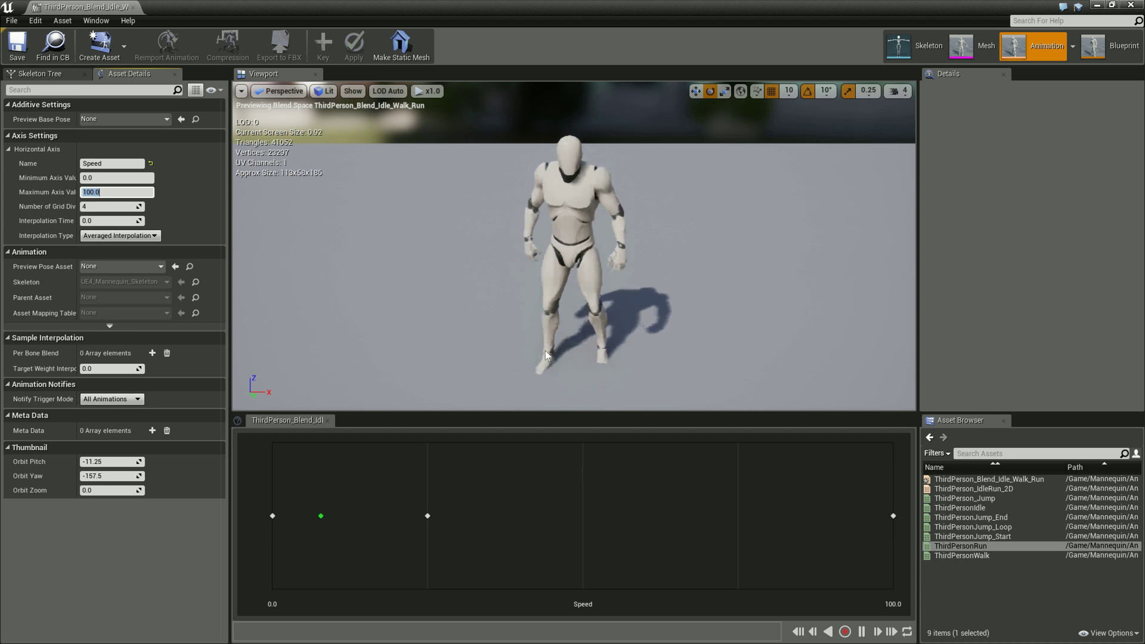
left_click(23, 56)
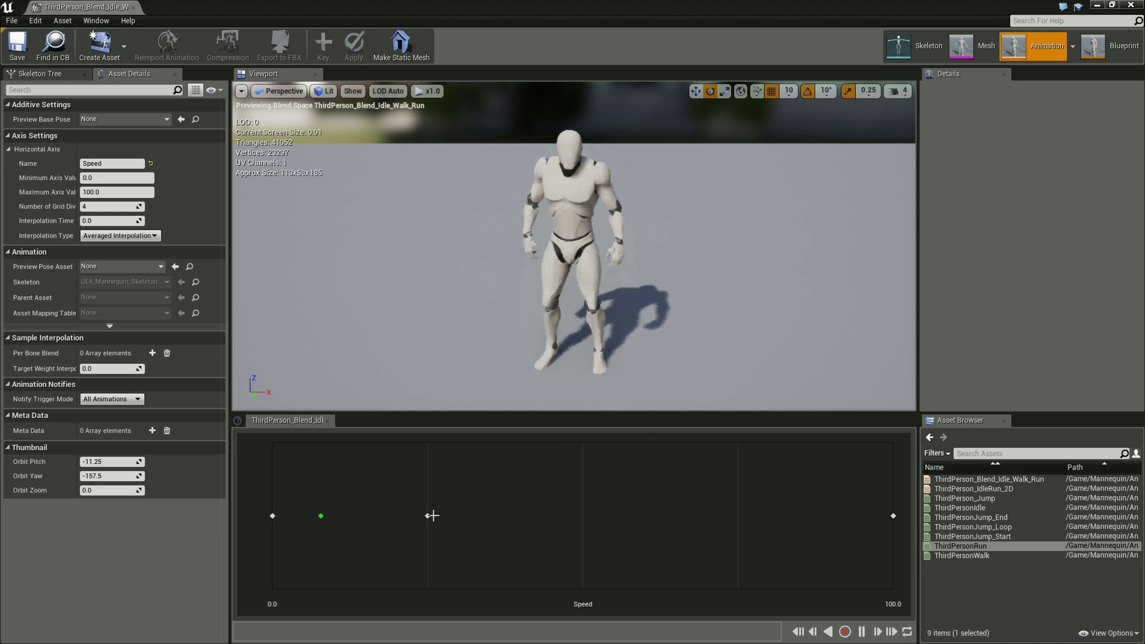
left_click_drag(322, 516, 583, 535)
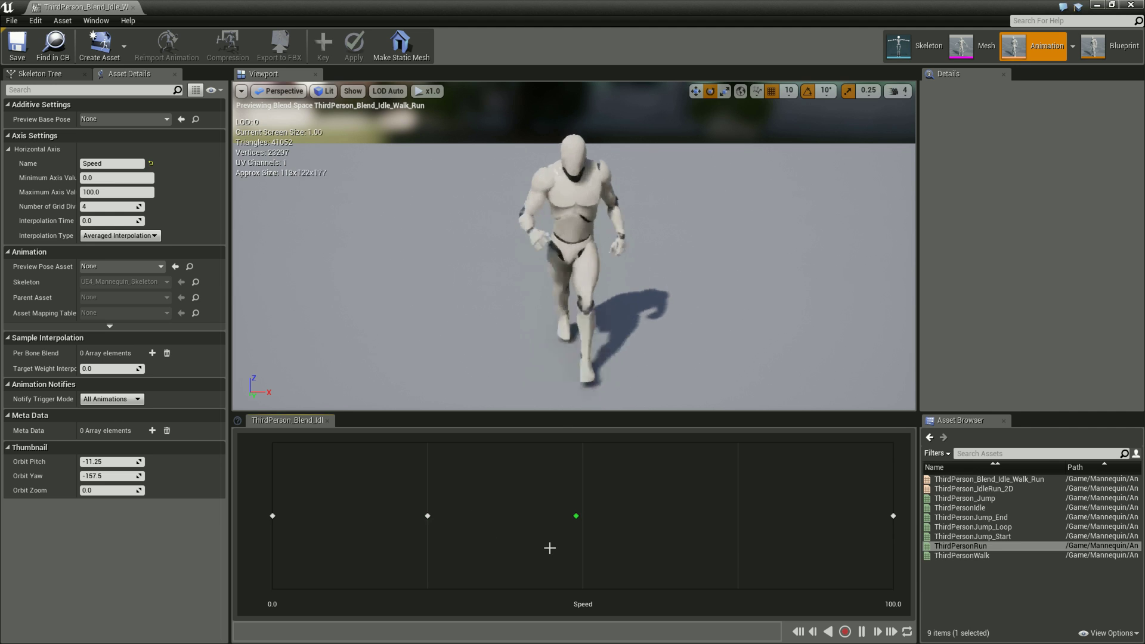